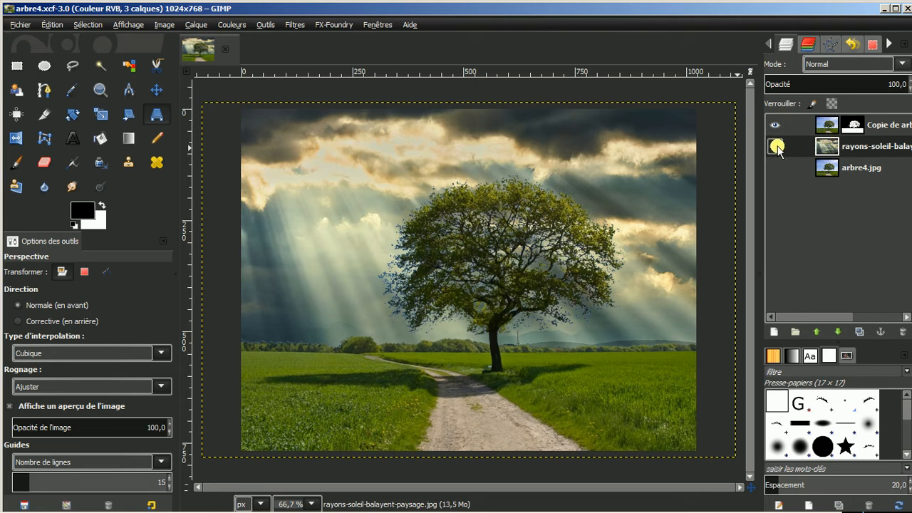
- Add the ciel-gare-est-paris picture as a sky layer directly beneath the masked tree copy and compare the image with and without it
left_click(775, 146)
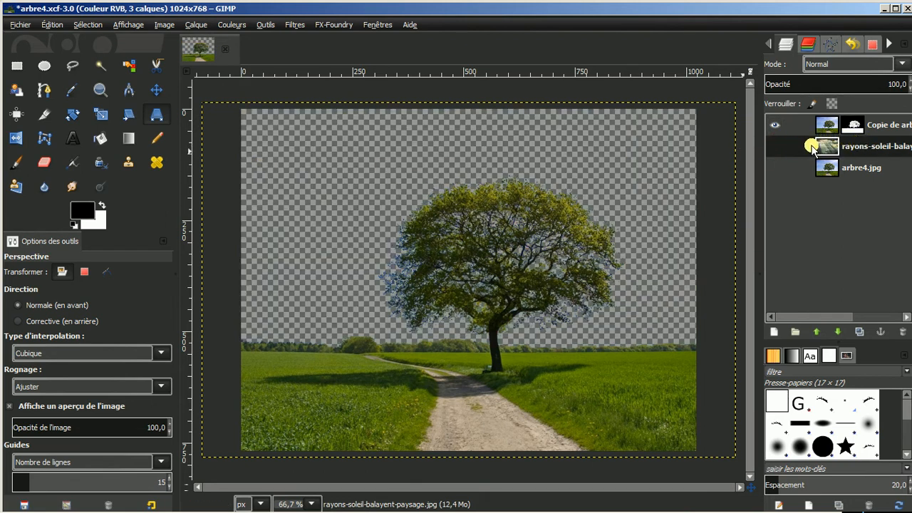
left_click(774, 146)
mouse_move(93, 502)
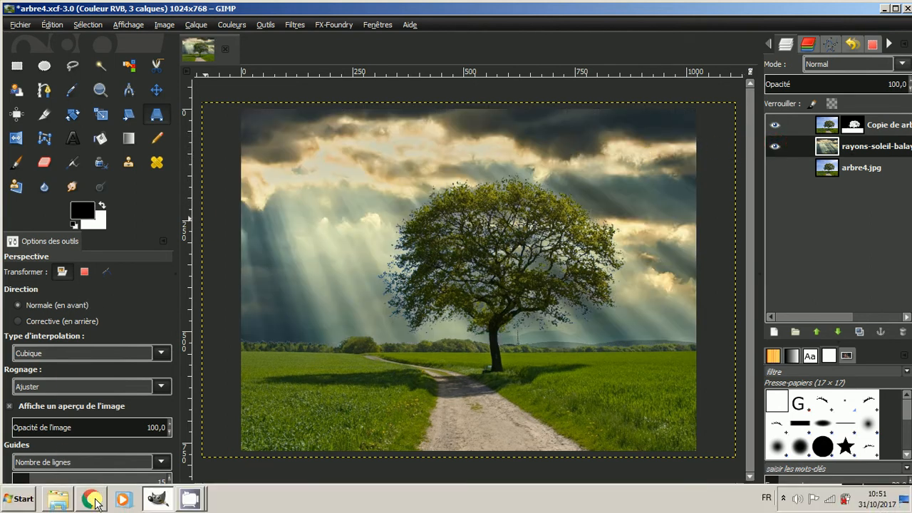
left_click(92, 460)
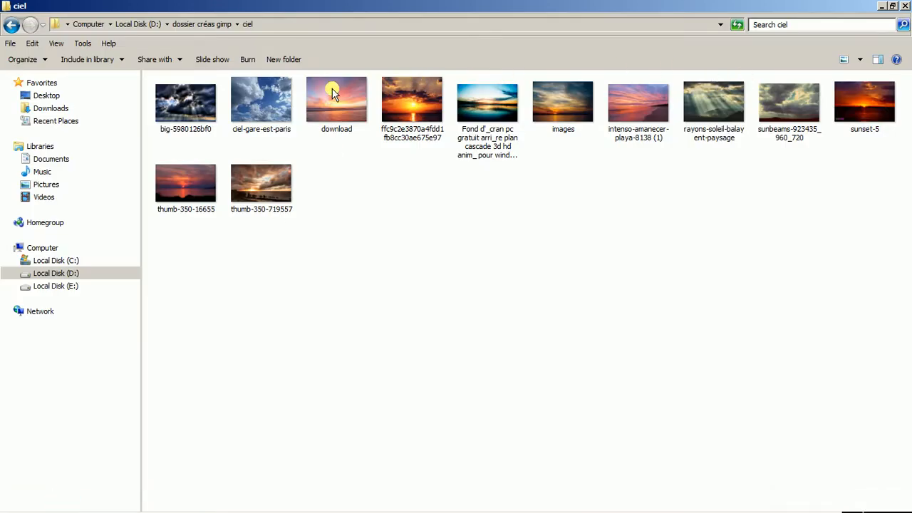
left_click_drag(265, 98, 245, 143)
left_click_drag(153, 509, 458, 264)
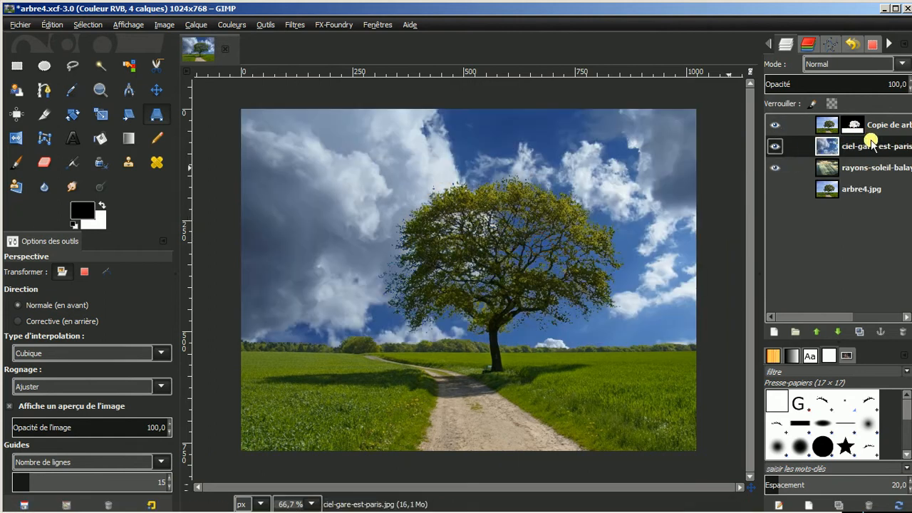
left_click(772, 146)
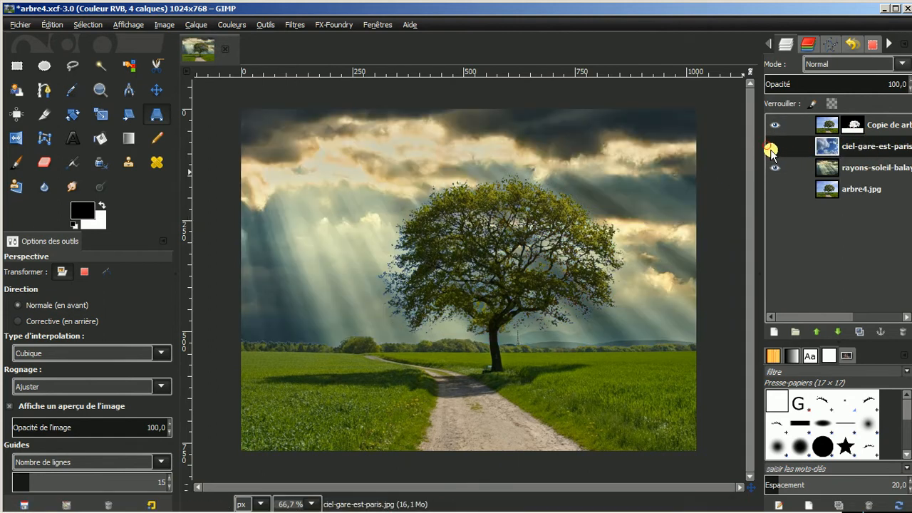
left_click(772, 146)
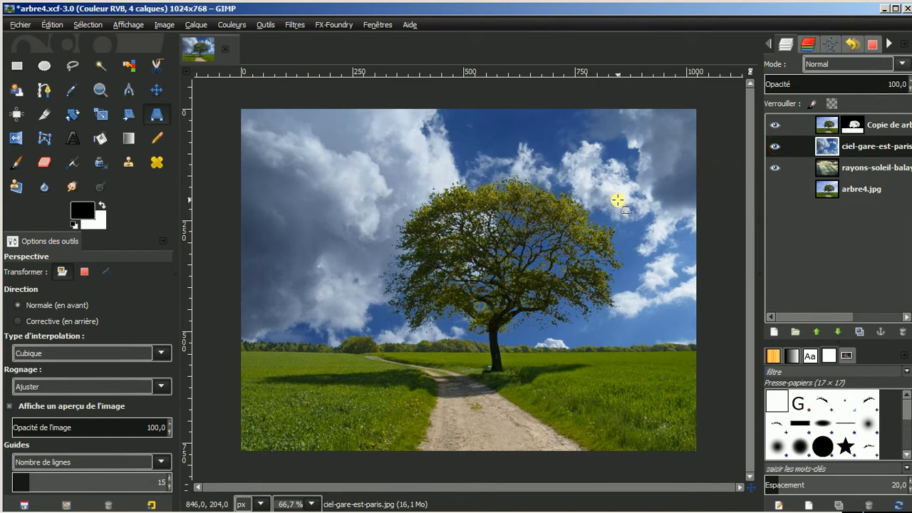
- Move the ciel-gare-est-paris layer up until its lower edge meets the horizon, and fit the layer to the image dimensions
key("minus")
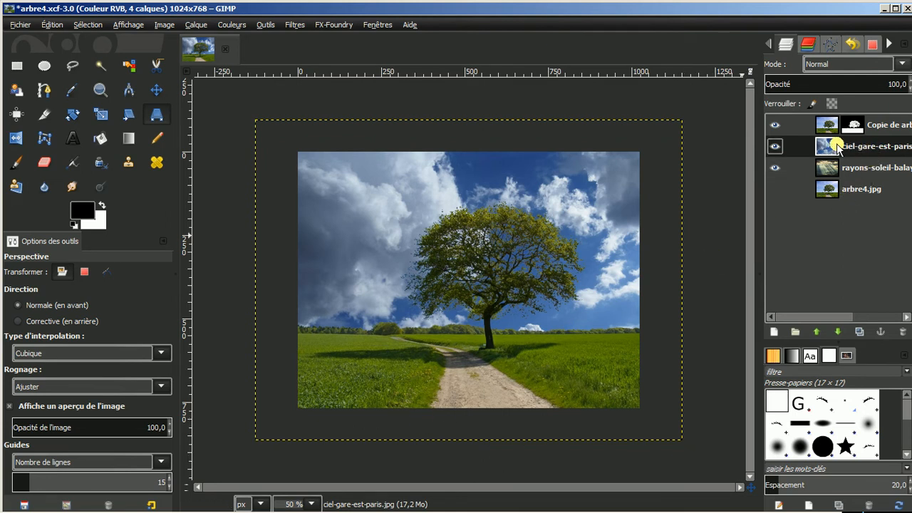
left_click(156, 91)
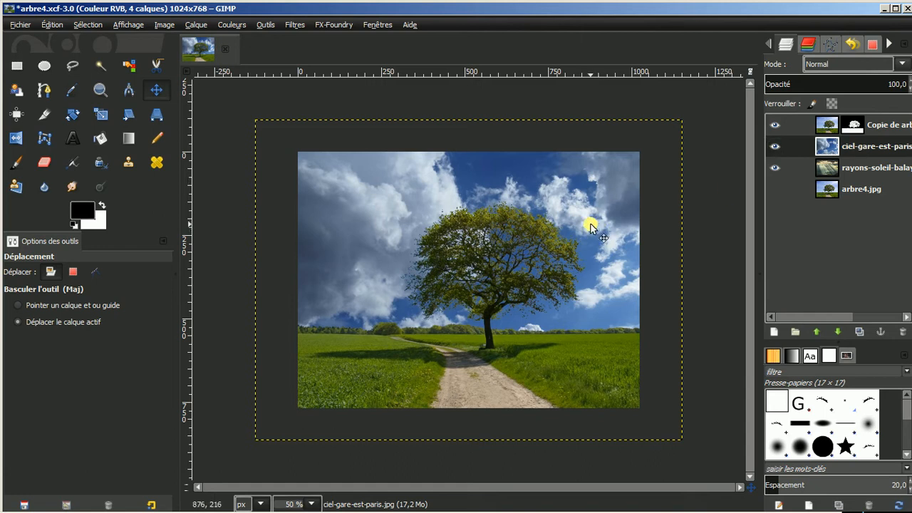
left_click_drag(584, 318, 574, 265)
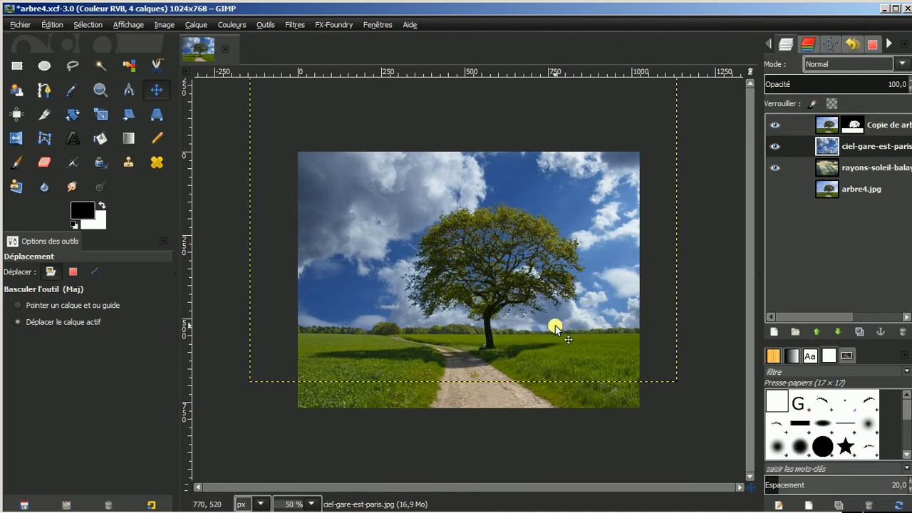
left_click_drag(554, 327, 581, 255)
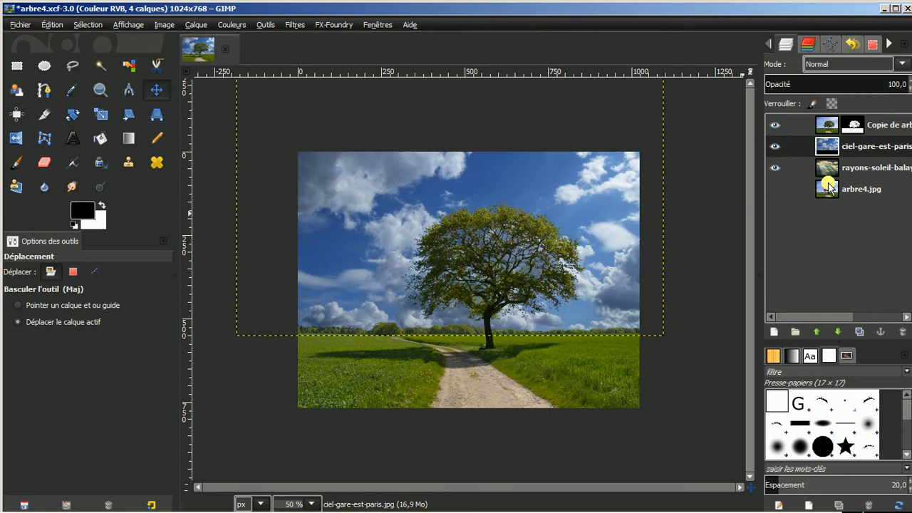
right_click(869, 148)
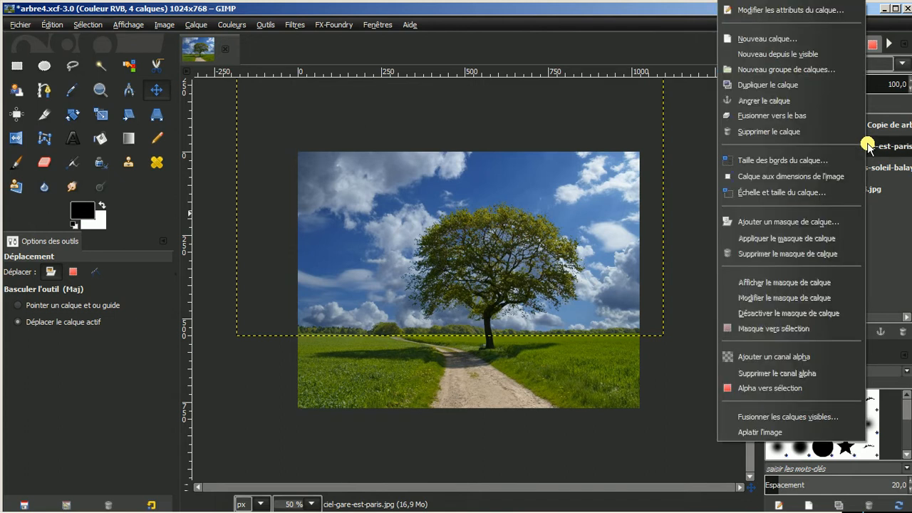
left_click(741, 177)
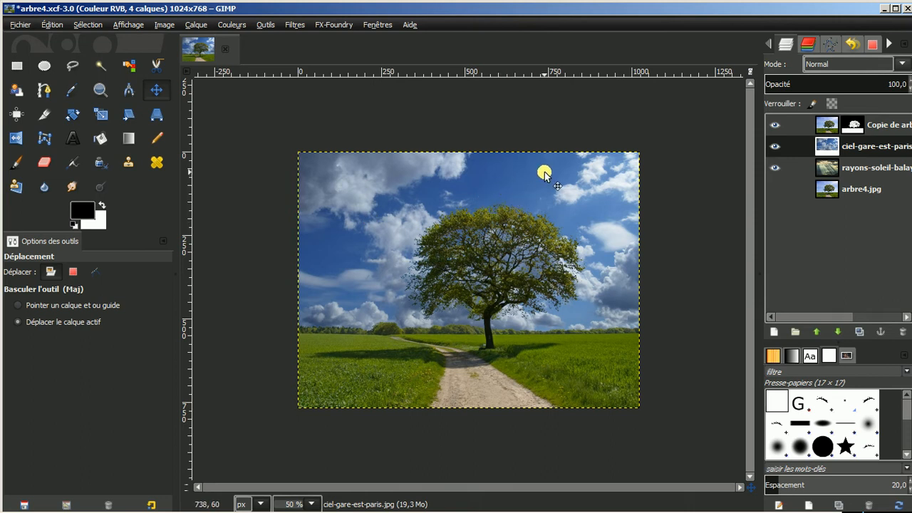
- Hide both sky layers and apply the layer mask of the tree copy layer
left_click(773, 147)
left_click(775, 168)
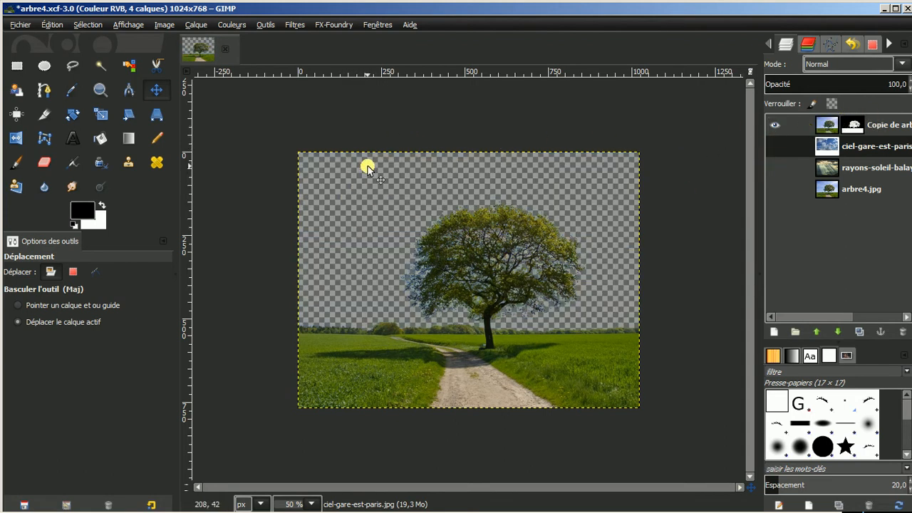
left_click(884, 126)
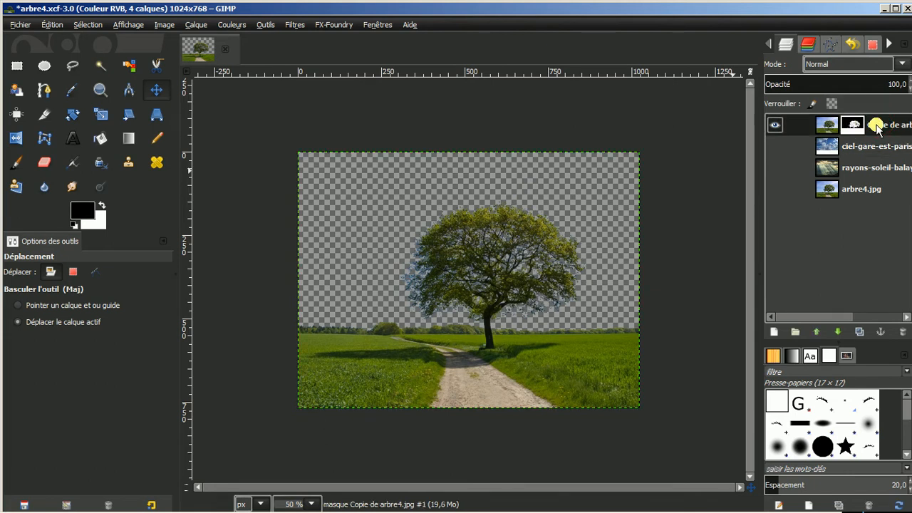
right_click(878, 127)
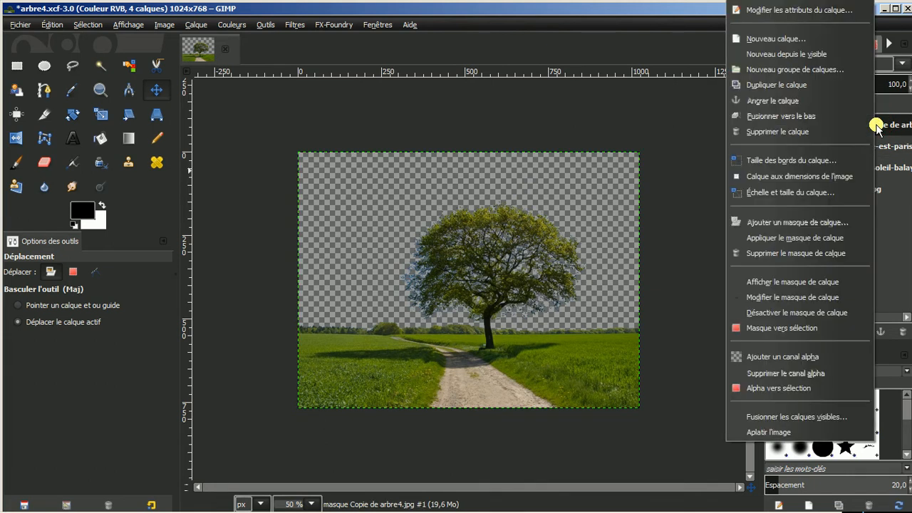
left_click(767, 238)
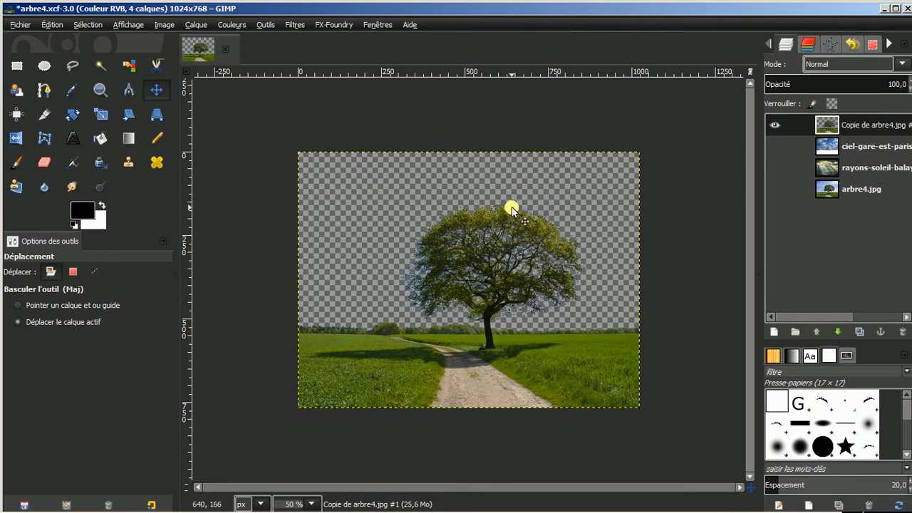
- Preview the cut-out tree against each of the two sky layers in turn, leaving both hidden
left_click(774, 146)
left_click(774, 166)
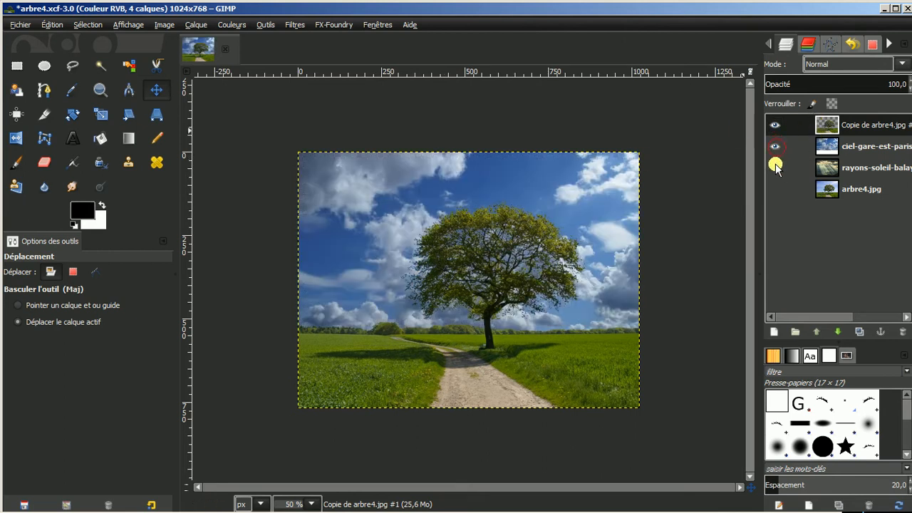
left_click(775, 148)
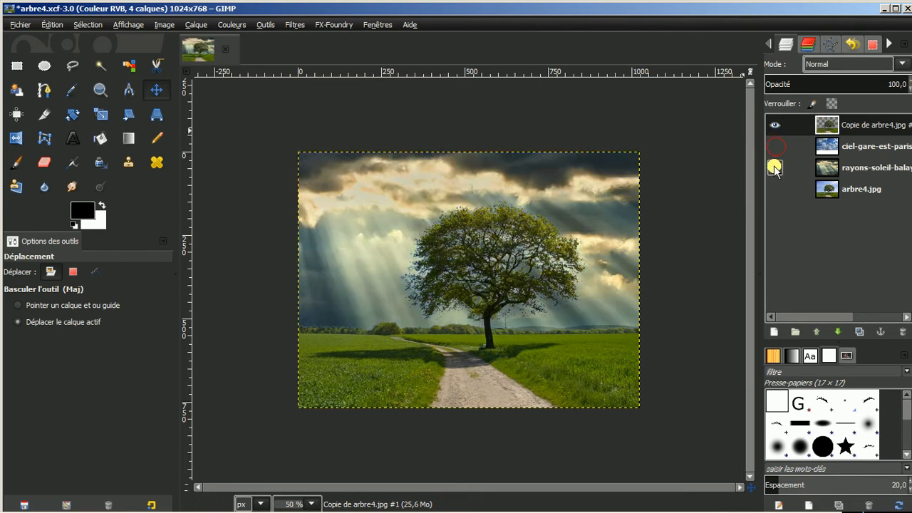
left_click(774, 167)
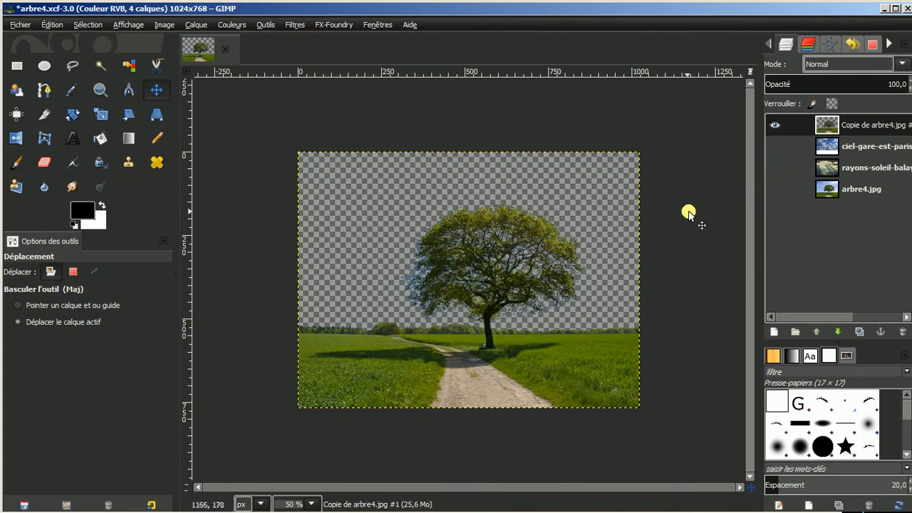
- Delete the ciel-gare-est-paris and rayons-soleil-balayent-paysage sky layers
left_click(854, 146)
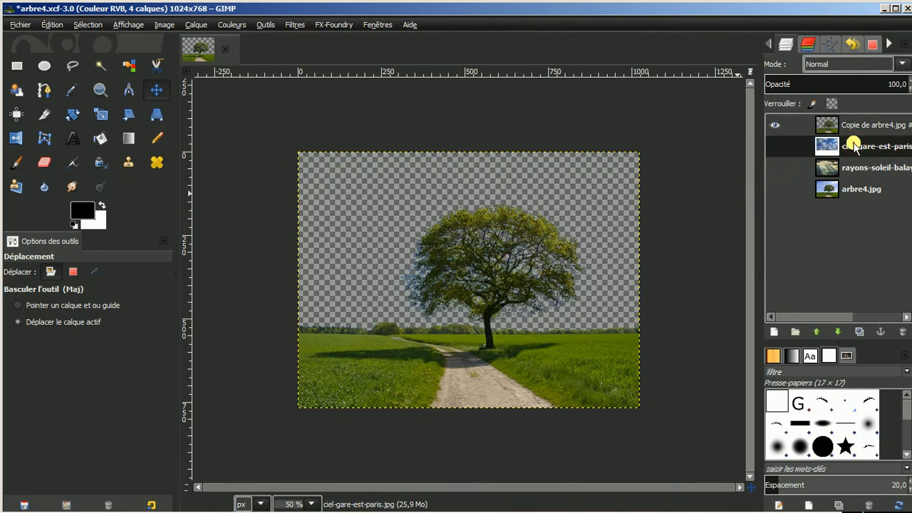
left_click(901, 331)
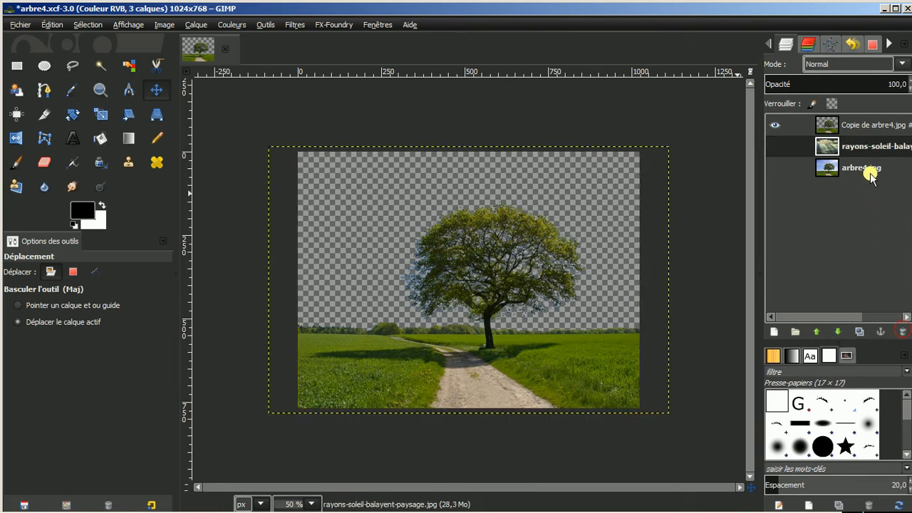
left_click(900, 331)
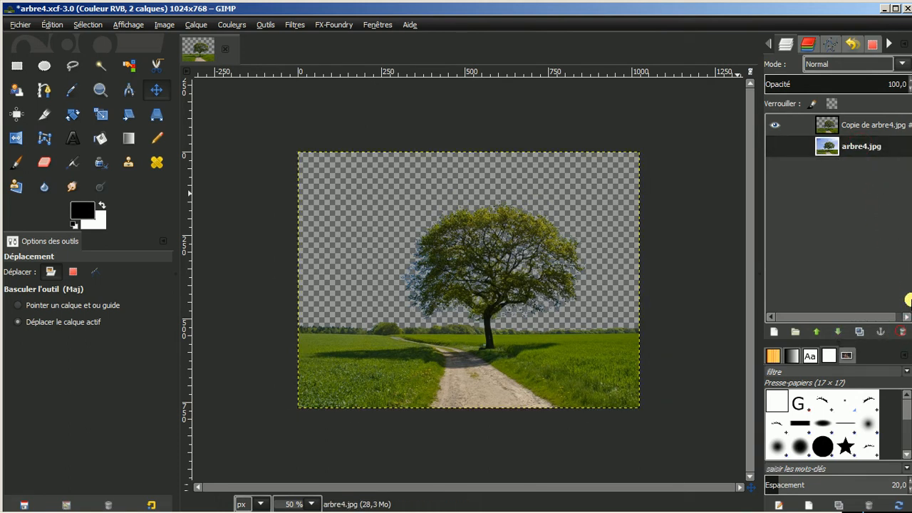
- Show the original arbre4.jpg layer and add an alpha channel to it
left_click(773, 148)
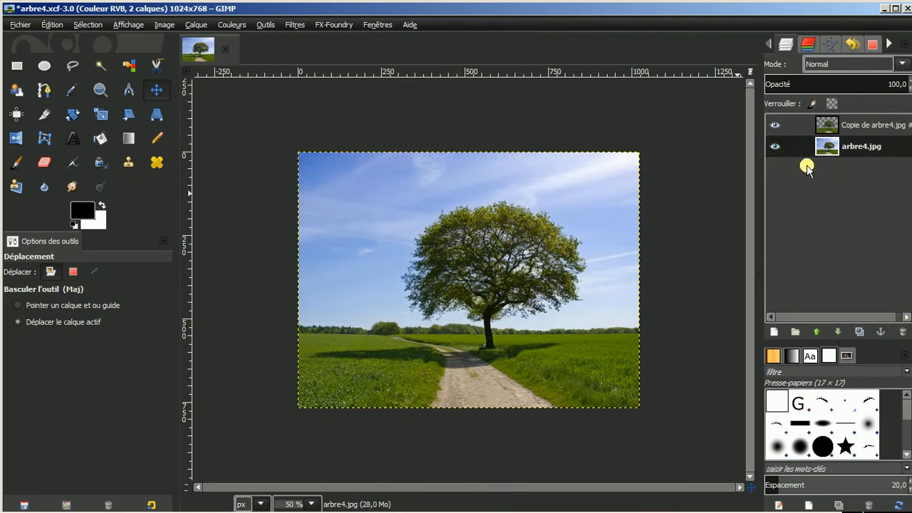
left_click(860, 124)
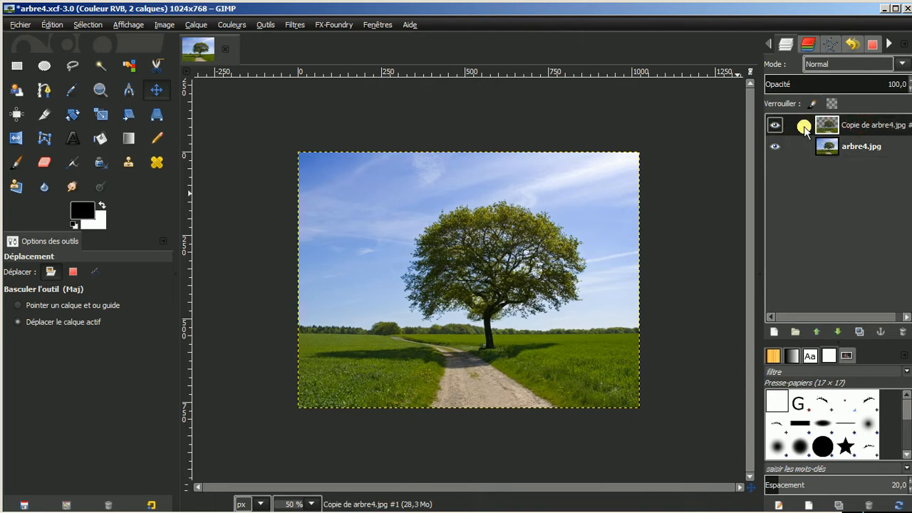
left_click(851, 145)
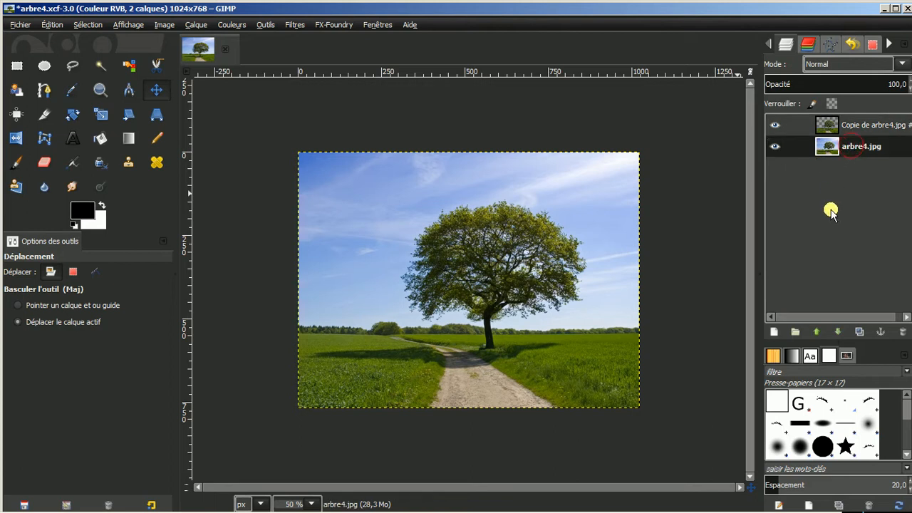
right_click(850, 147)
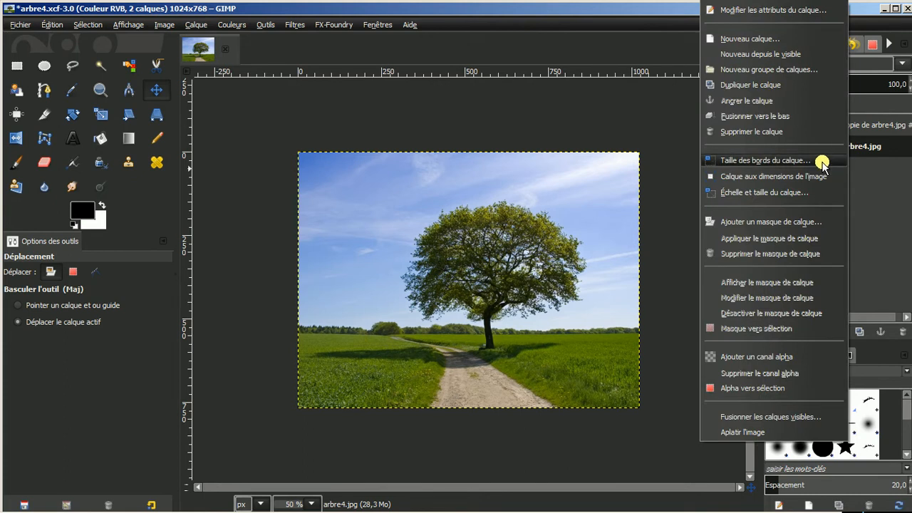
left_click(741, 359)
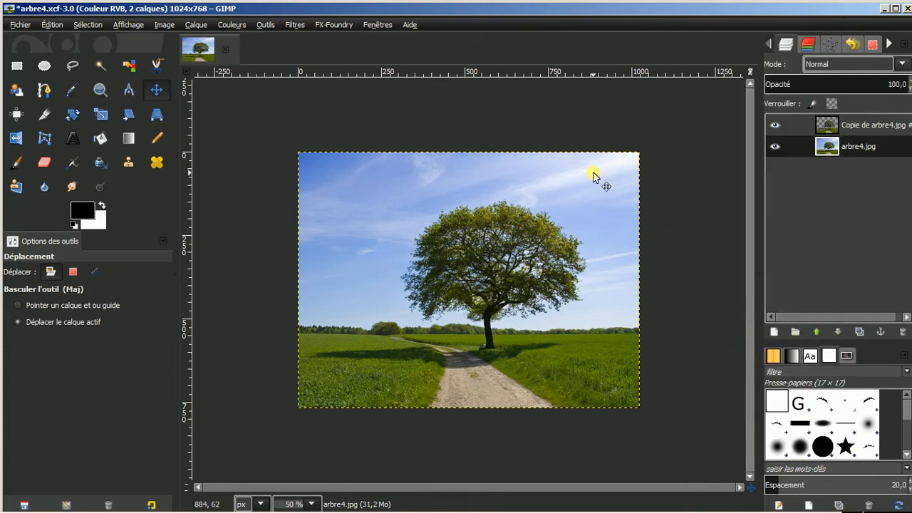
- Place a duplicate of the arbre4.jpg layer at the top of the layer stack, with the original arbre4.jpg hidden
left_click(859, 331)
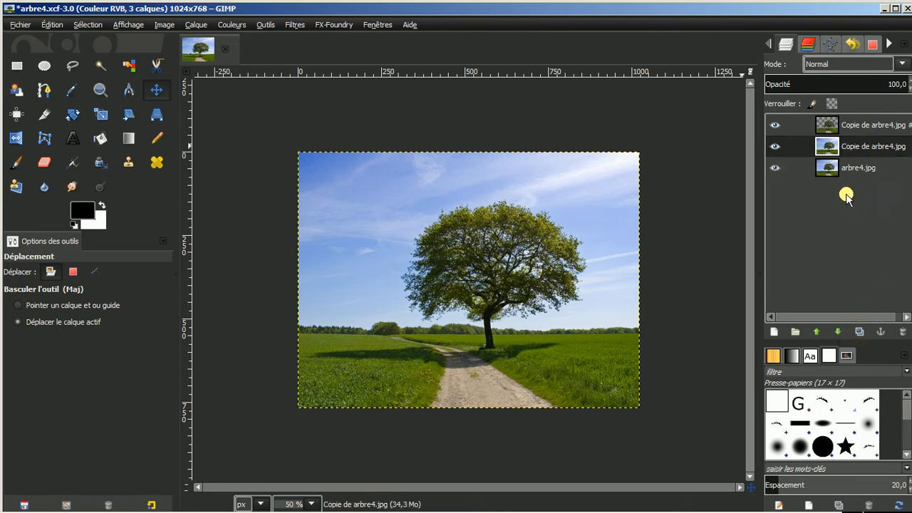
left_click(773, 169)
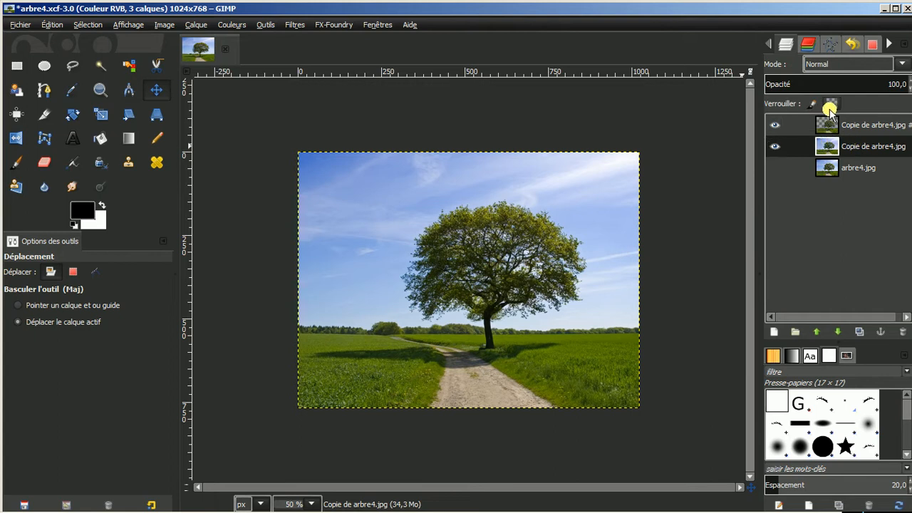
left_click(816, 332)
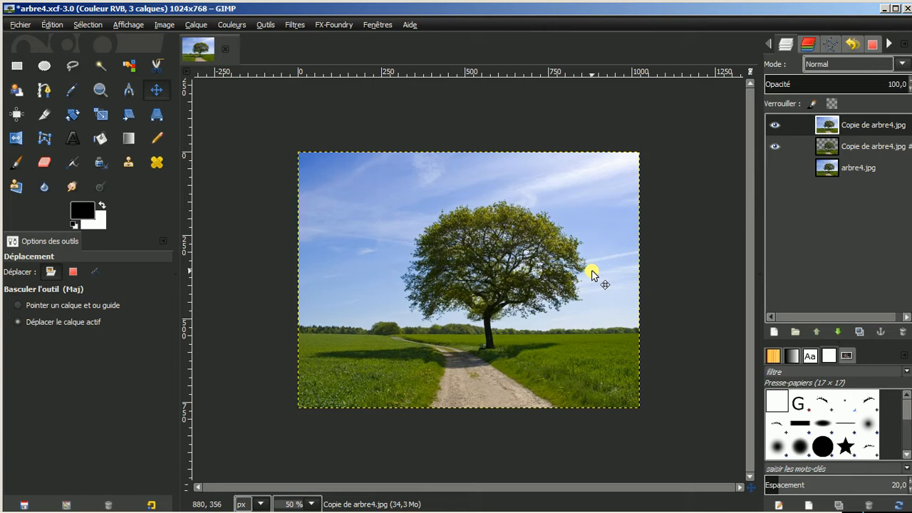
- Draw a rectangular selection of about 662 × 206 px around the tree trunk's base and the path on the top layer
left_click(17, 66)
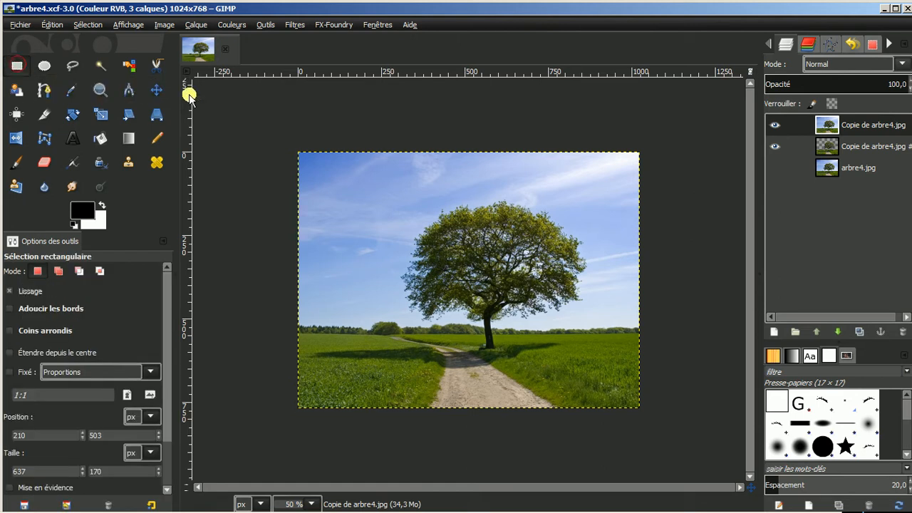
left_click(833, 124)
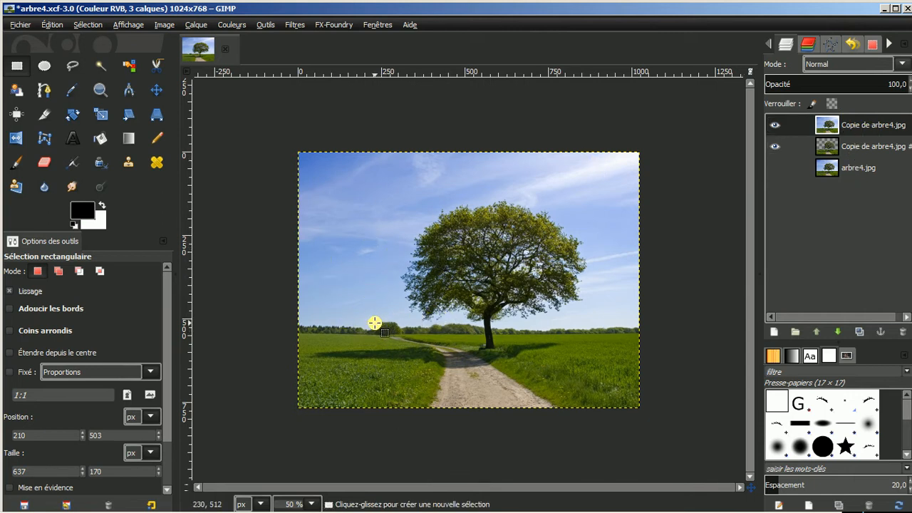
left_click_drag(368, 319, 582, 386)
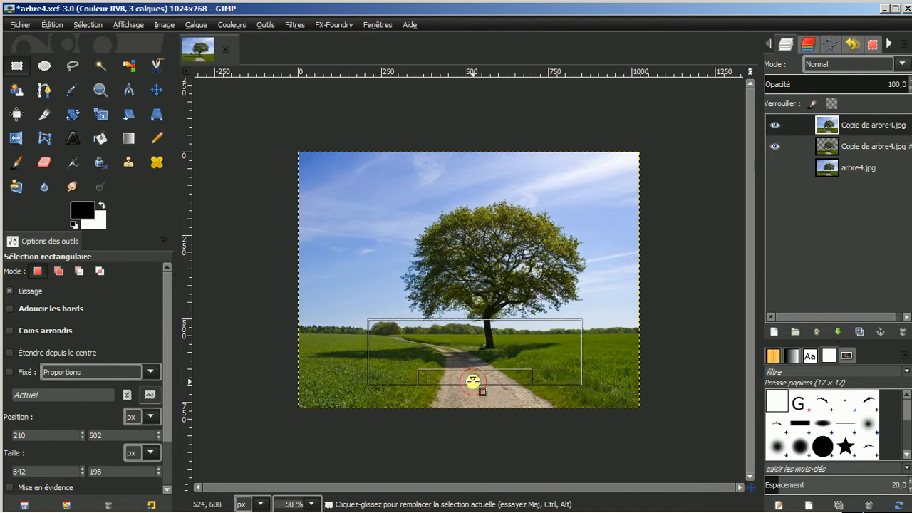
mouse_move(472, 381)
left_mouse_down()
mouse_move(476, 366)
mouse_move(476, 384)
left_mouse_up()
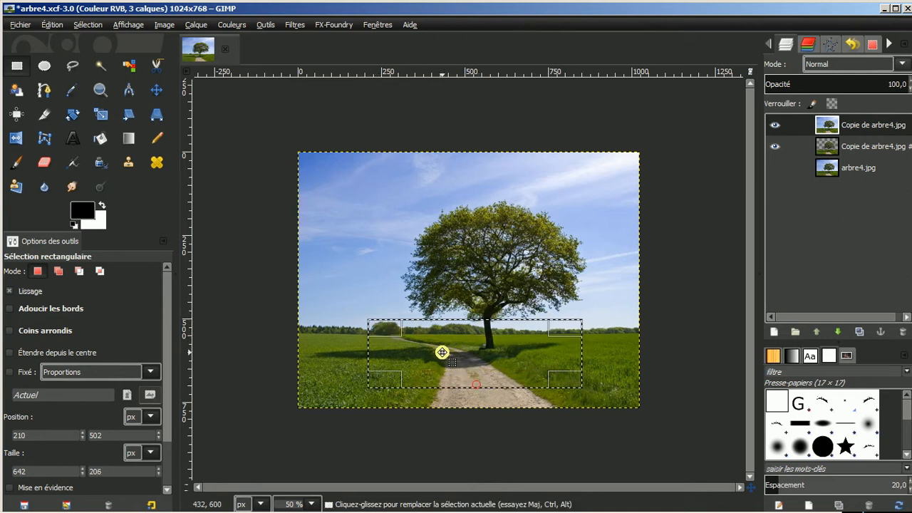
left_click_drag(382, 354, 376, 356)
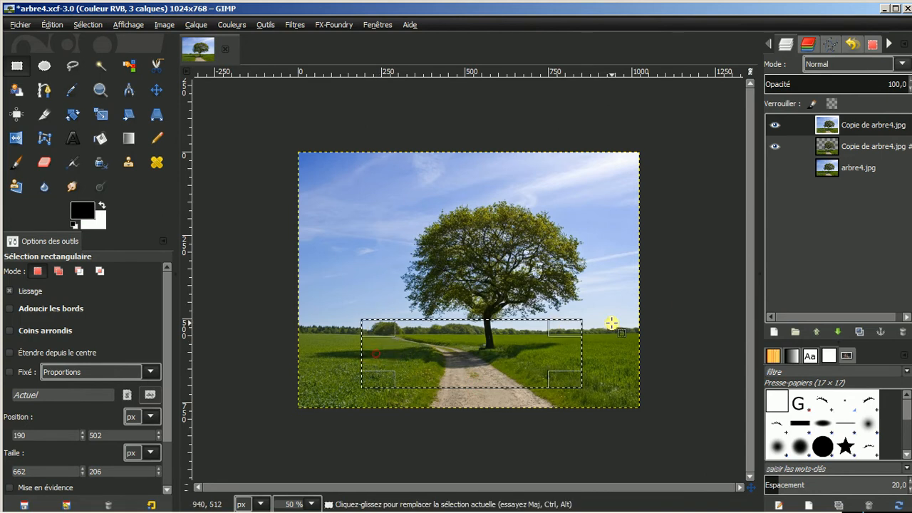
- Reduce the rectangular selection's height to about 190 px and add a layer mask to the top layer initialized from the selection
left_click_drag(501, 378, 502, 372)
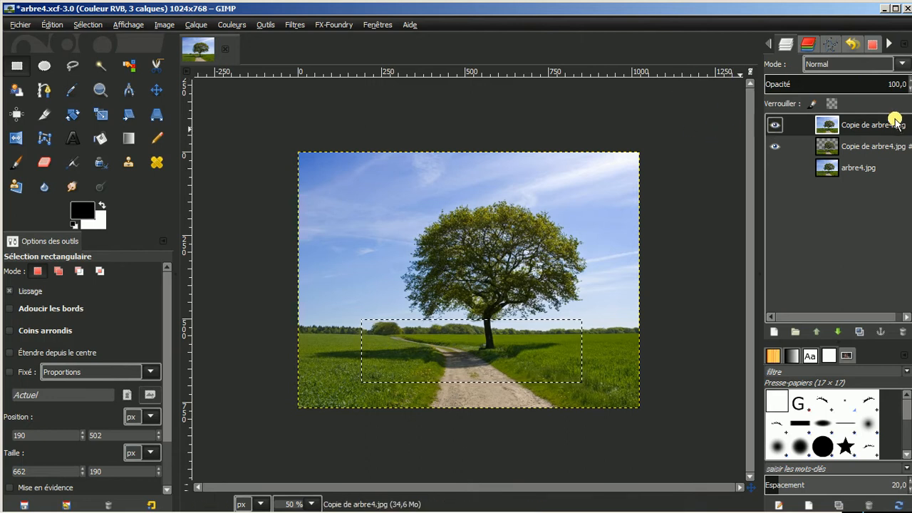
right_click(858, 125)
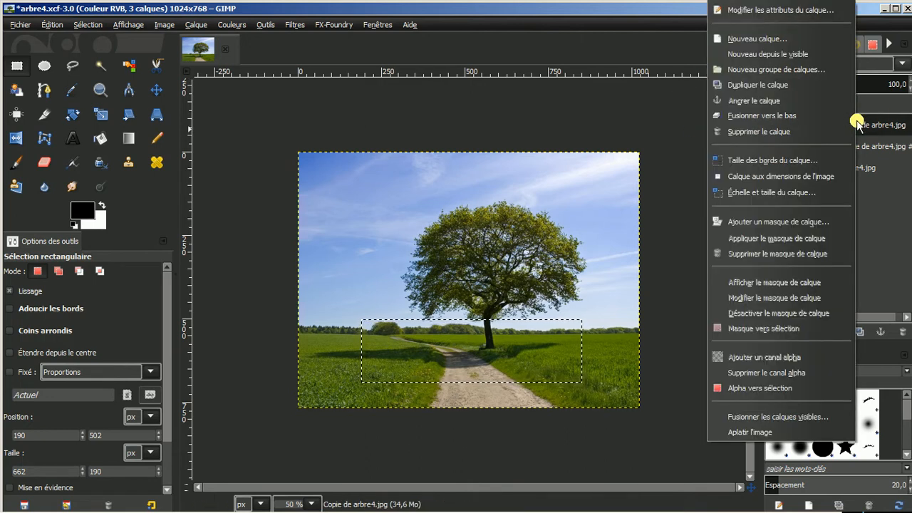
left_click(775, 223)
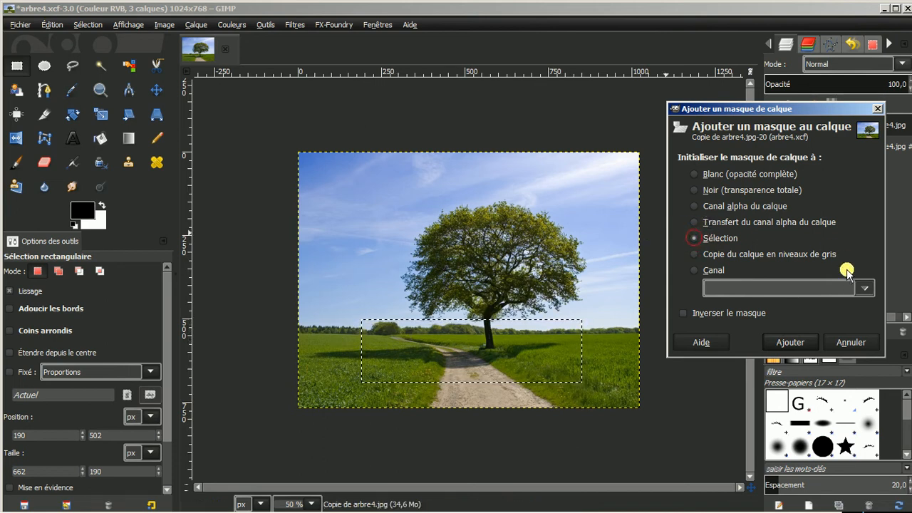
left_click(791, 343)
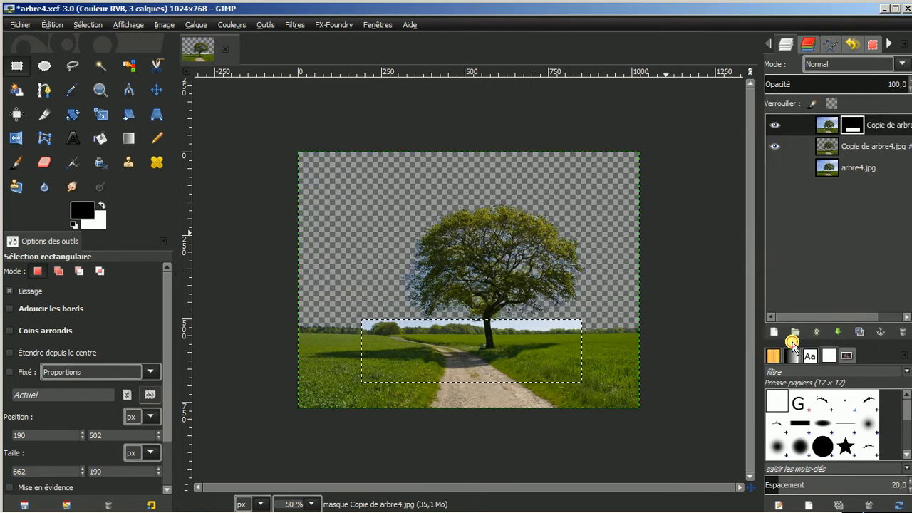
- Hide the Copie de arbre4.jpg #1 layer and make the top layer's mask the active editing target
left_click(774, 148)
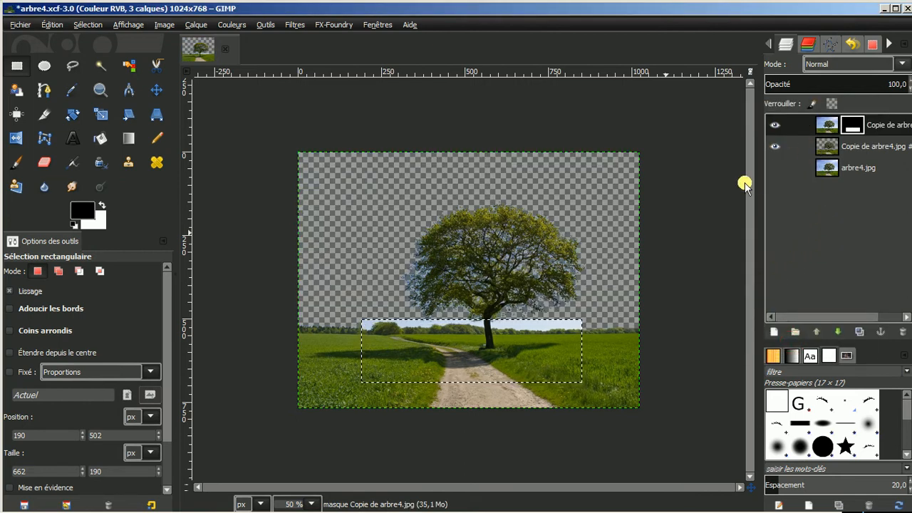
left_click(775, 147)
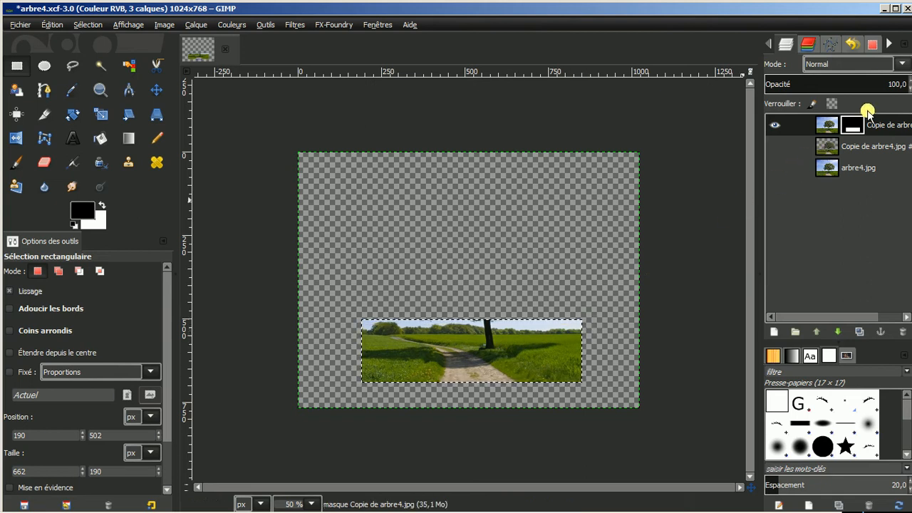
left_click(826, 125)
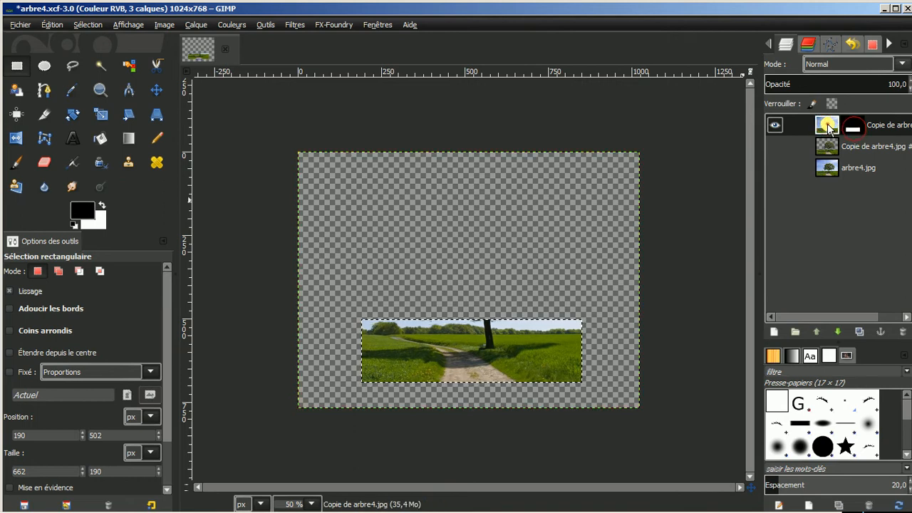
left_click(851, 126)
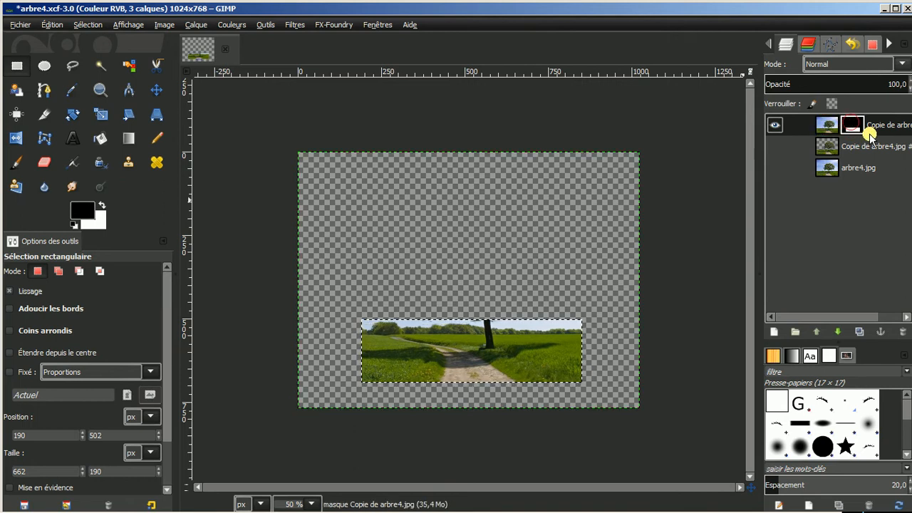
- Apply a Perspective transformation to the mask's white rectangle, spreading its two lower corners outward to form a trapezoid
left_click(156, 116)
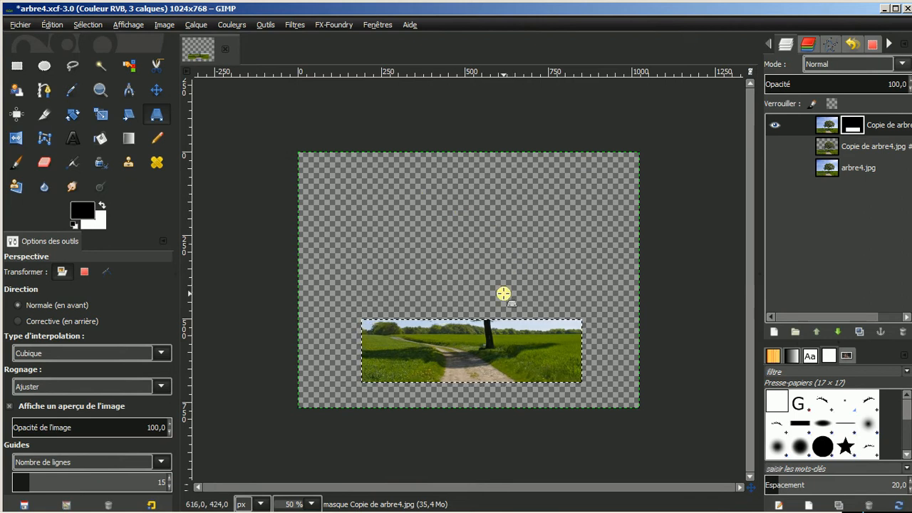
key("plus")
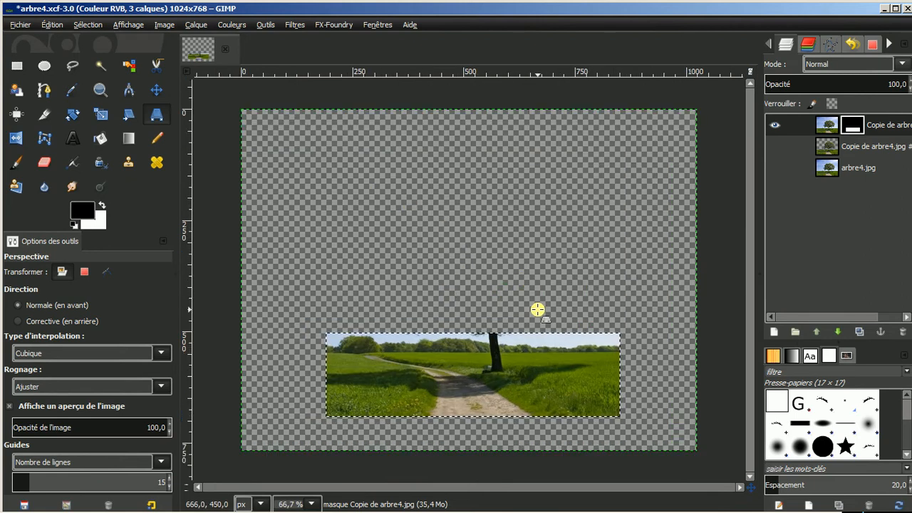
left_click(467, 369)
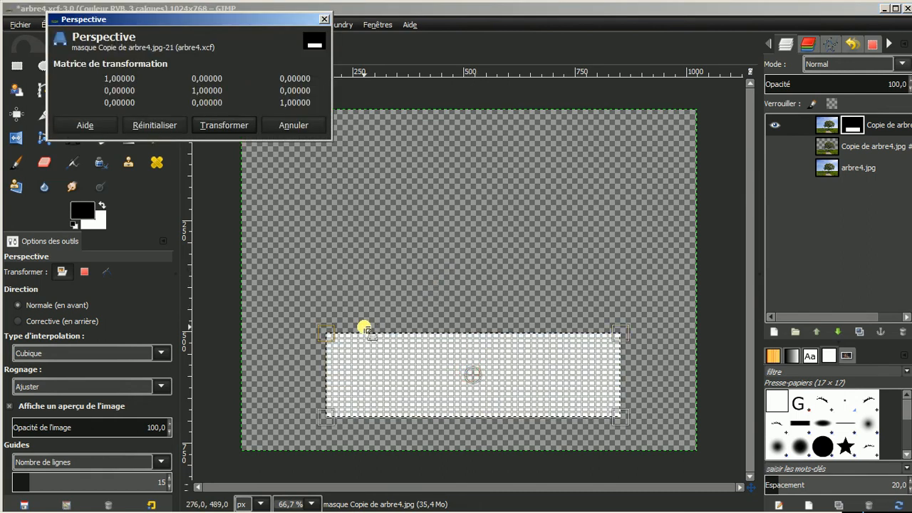
left_click(851, 128)
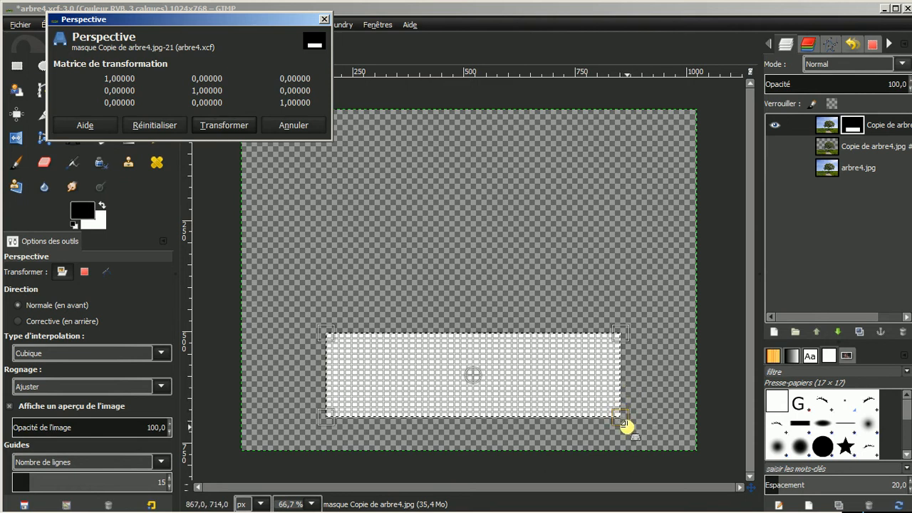
left_click_drag(625, 425, 647, 411)
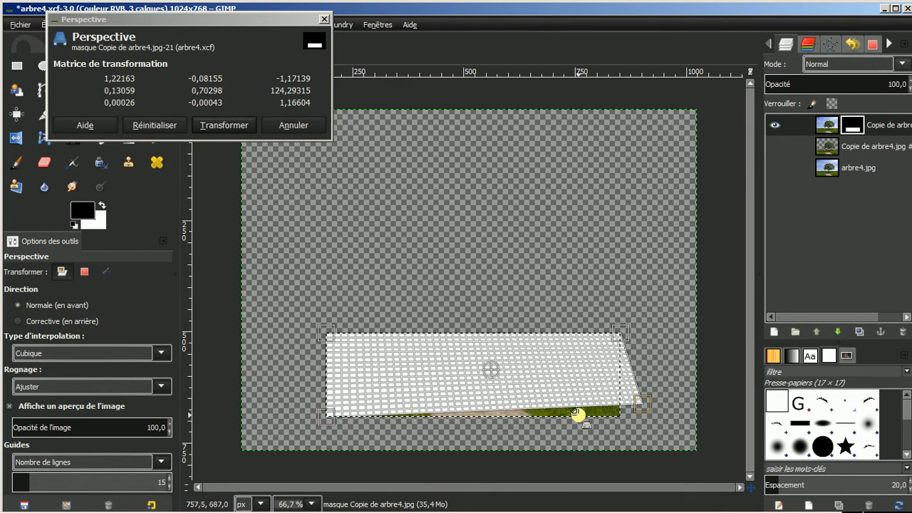
left_click_drag(646, 411, 655, 424)
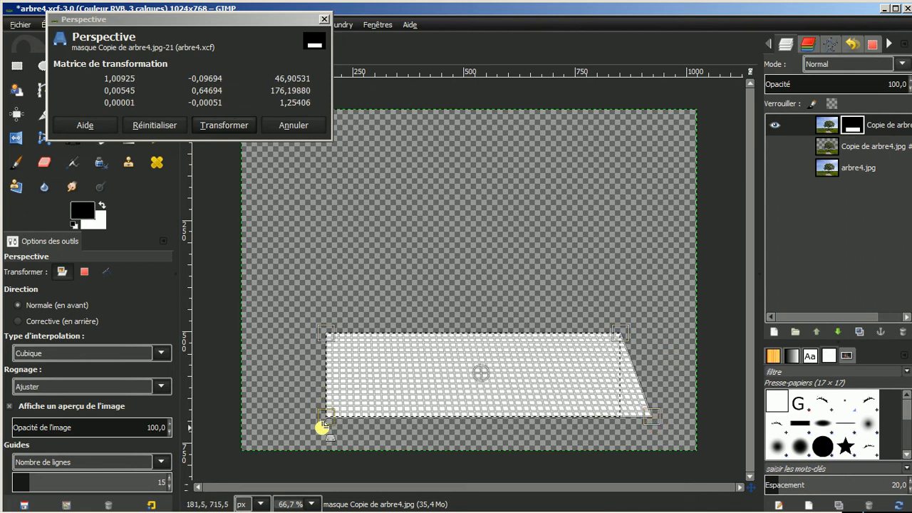
left_click_drag(322, 424, 297, 426)
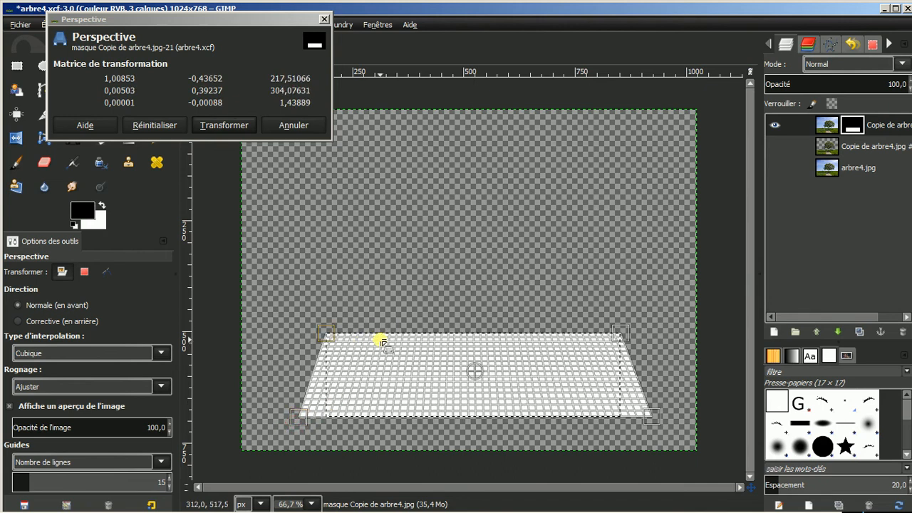
left_click(214, 127)
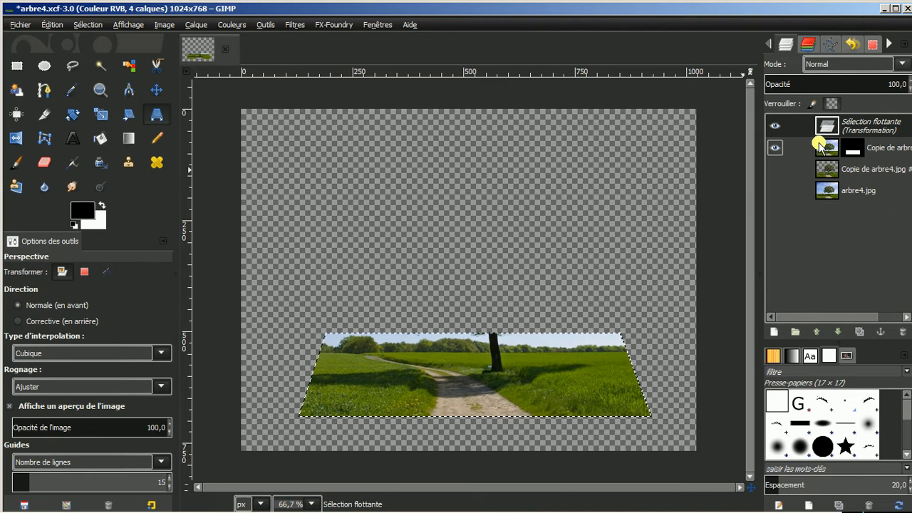
- Anchor the transformed floating selection and apply the mask to the Copie de arbre4.jpg layer
left_click(880, 332)
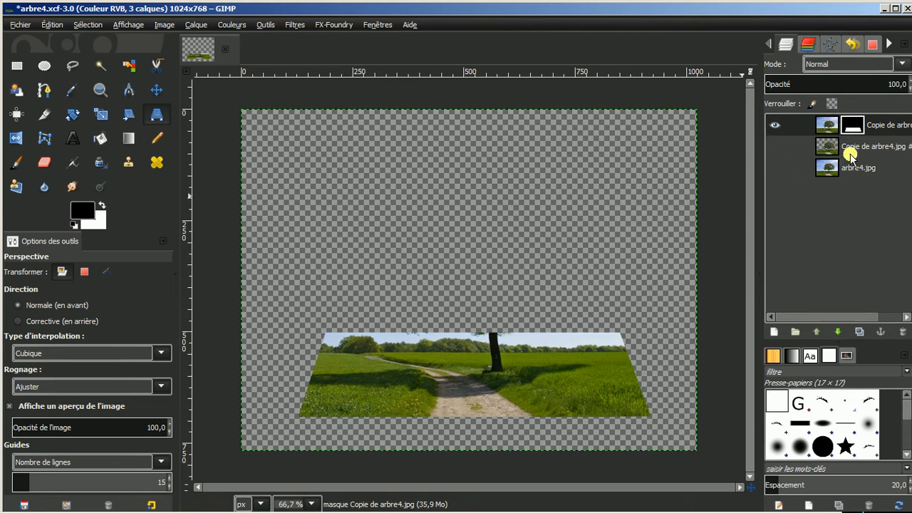
right_click(895, 128)
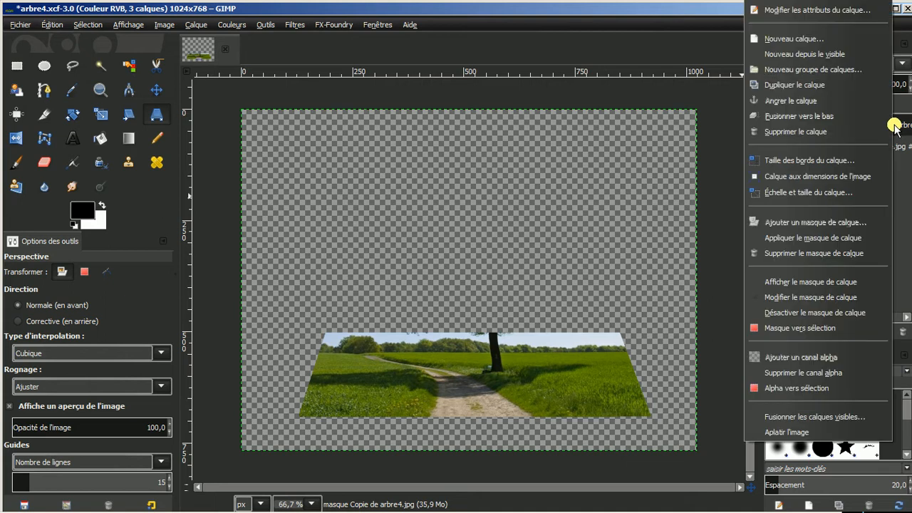
left_click(795, 242)
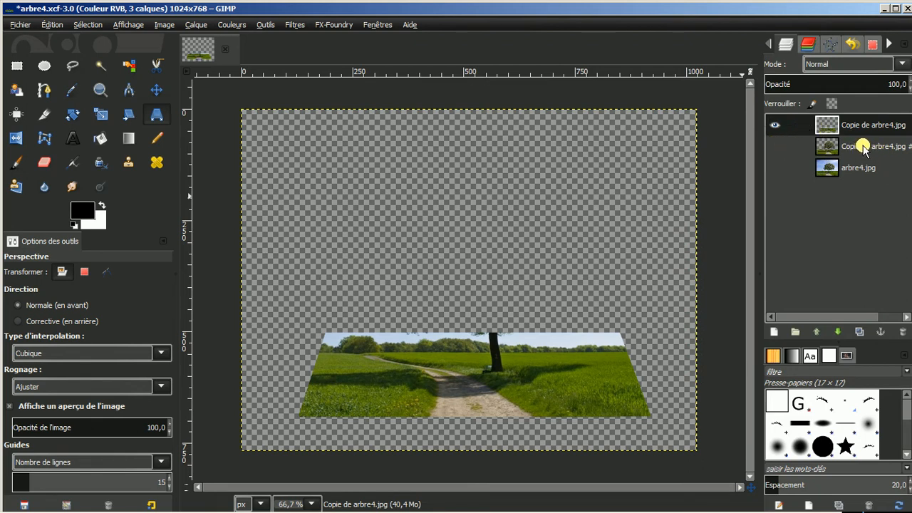
- Show the Copie de arbre4.jpg #1 tree layer and raise it to the top of the layer stack
left_click(775, 147)
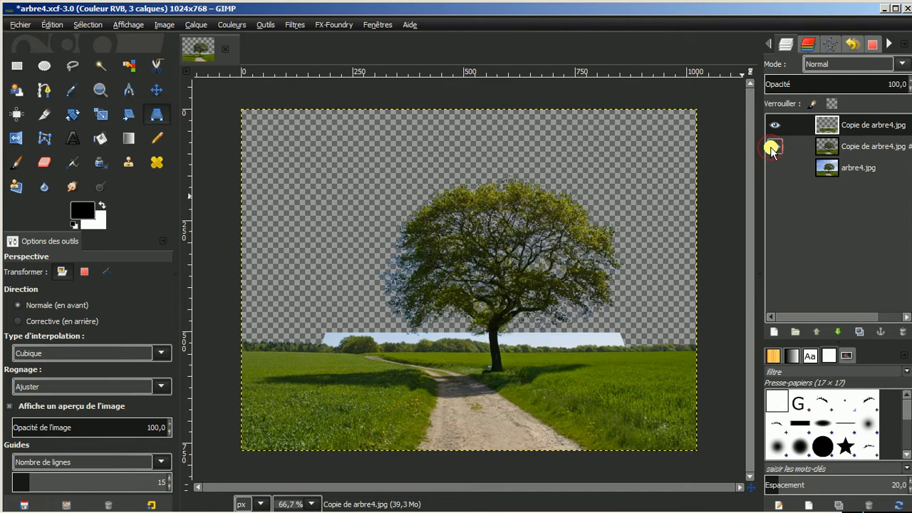
left_click(835, 147)
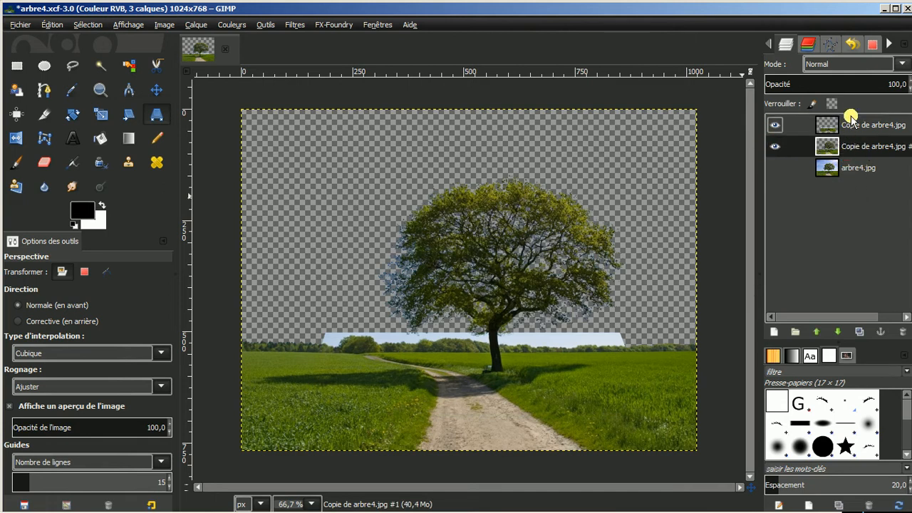
left_click(817, 332)
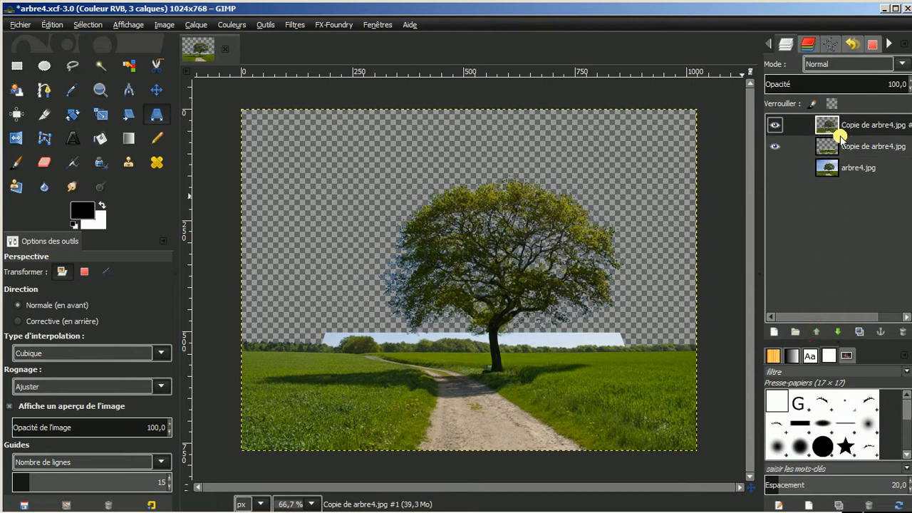
left_click(774, 126)
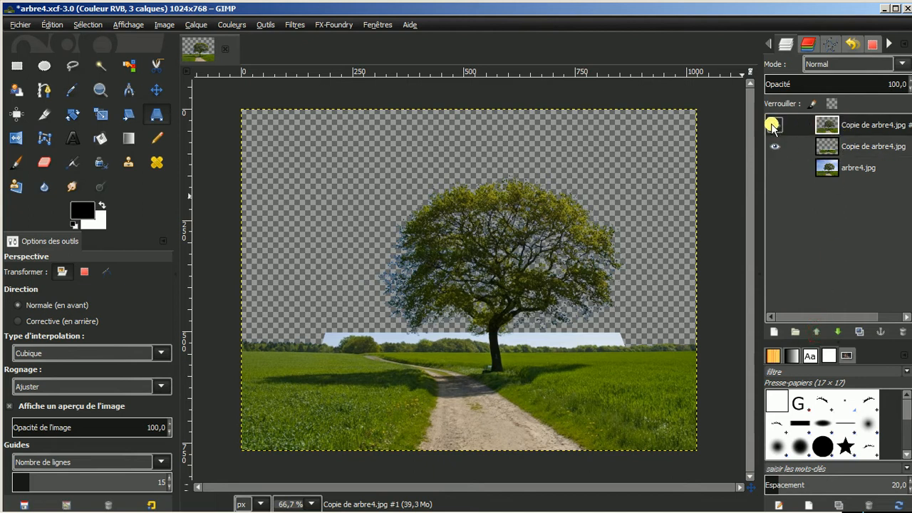
left_click(774, 126)
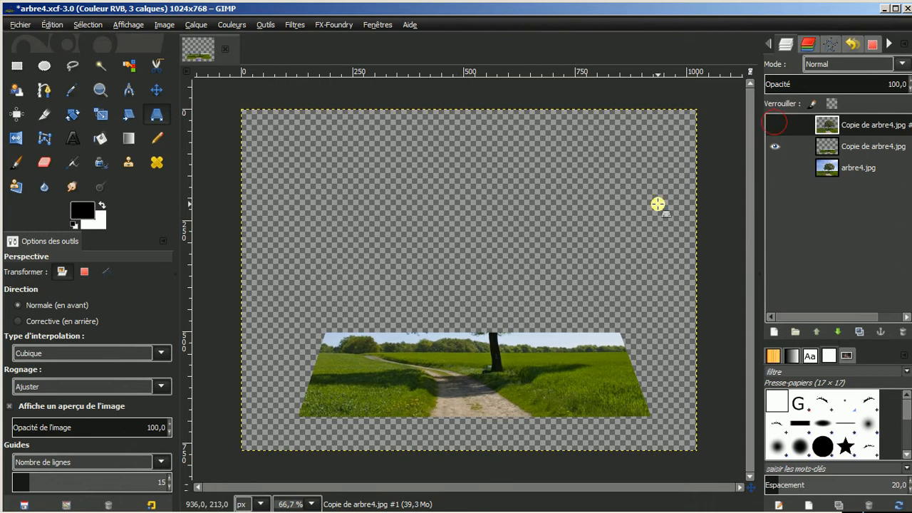
left_click(774, 126)
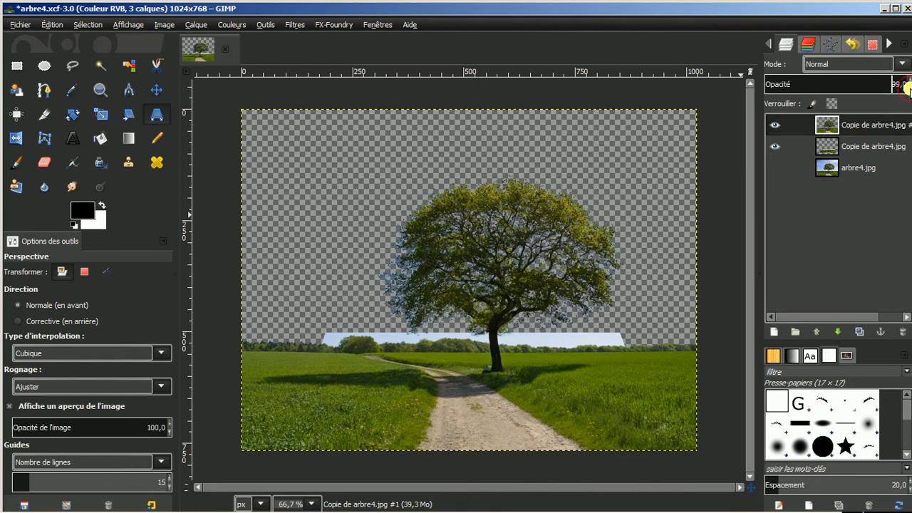
- Lower the tree layer's opacity to 66 and set the Eraser to the 2. Hardness 100 brush at size 77.85
scroll(908, 87, "down", 20)
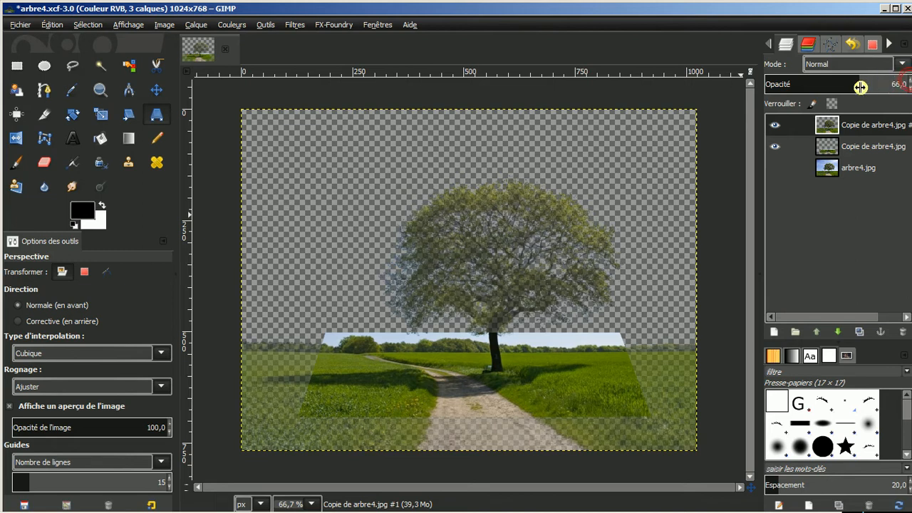
left_click(44, 163)
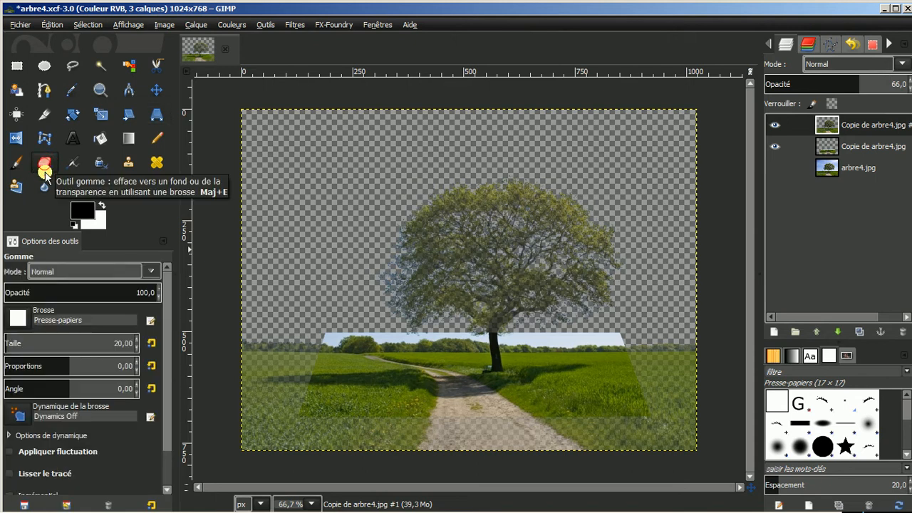
left_click(16, 317)
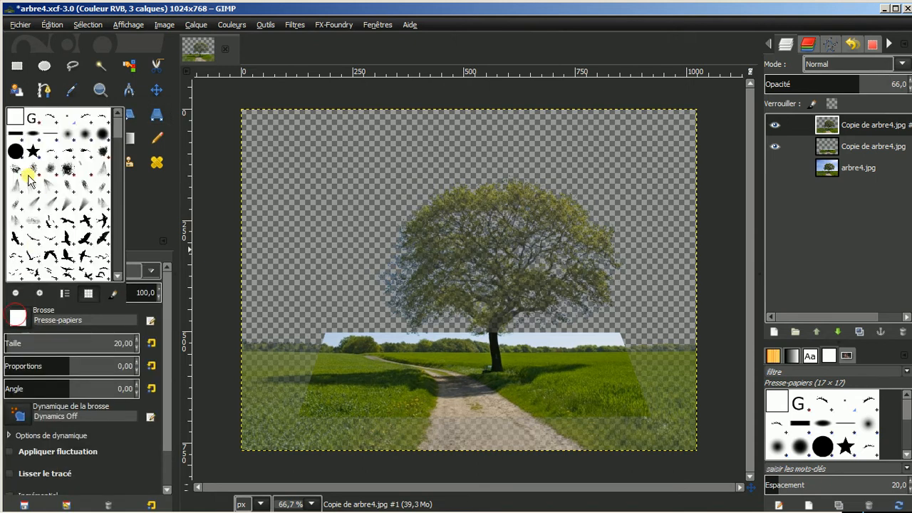
left_click(15, 151)
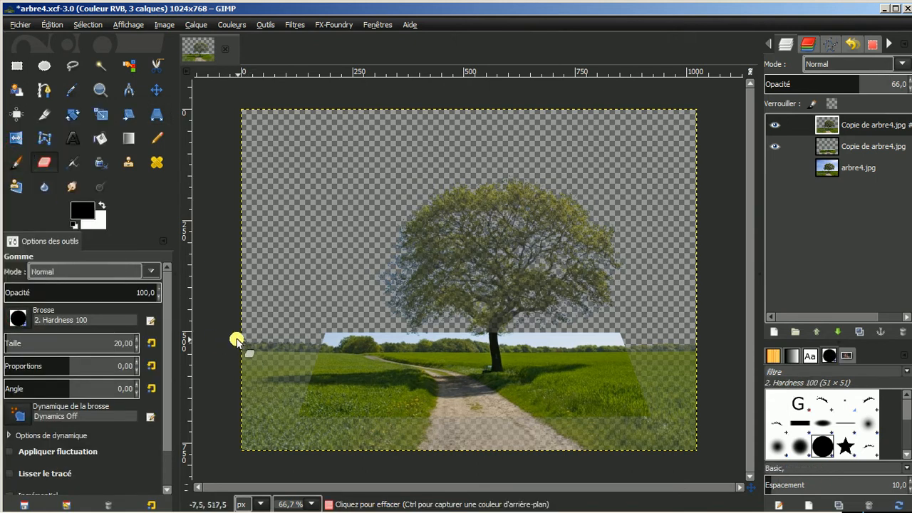
left_click_drag(14, 334, 32, 335)
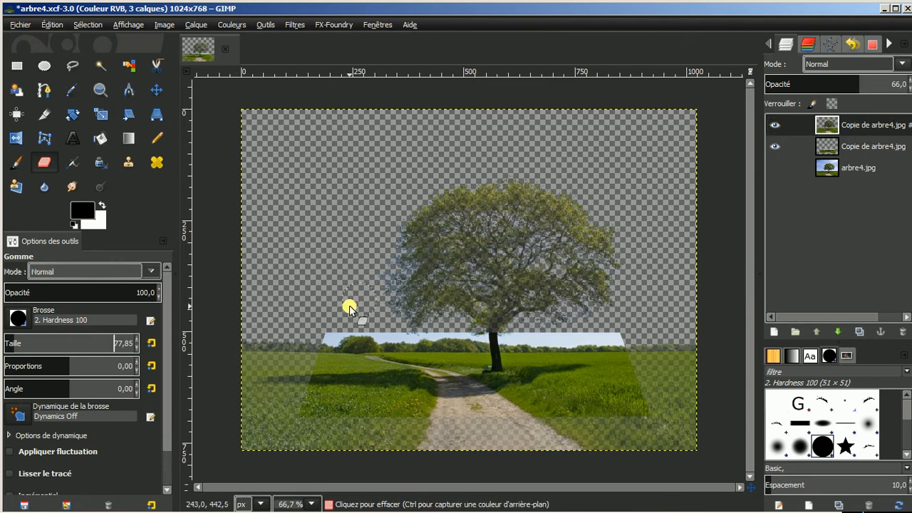
- Erase the tree layer's field and path all around the outside of the trapezoid, along both sides and beneath it
mouse_move(257, 345)
left_mouse_down()
mouse_move(277, 342)
mouse_move(277, 361)
mouse_move(301, 329)
mouse_move(297, 347)
left_mouse_up()
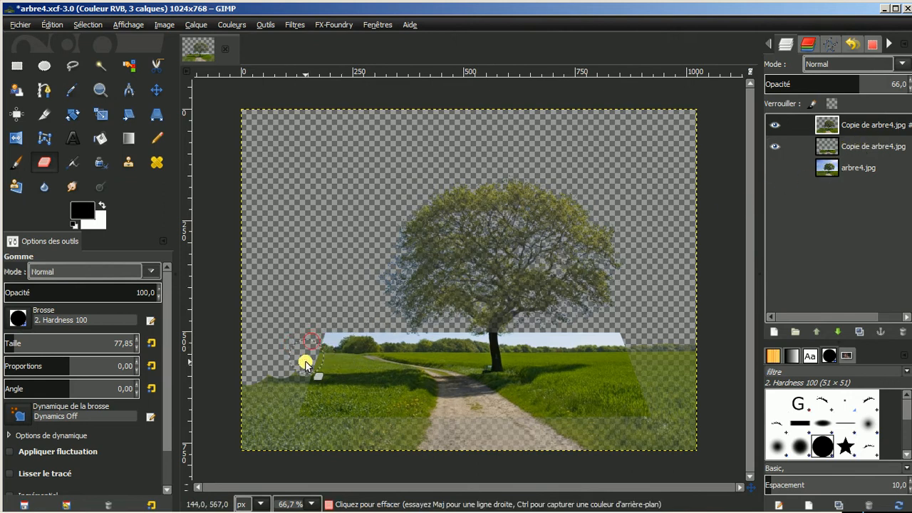
mouse_move(289, 403)
left_mouse_down()
mouse_move(299, 384)
mouse_move(280, 444)
mouse_move(285, 360)
mouse_move(256, 454)
left_mouse_up()
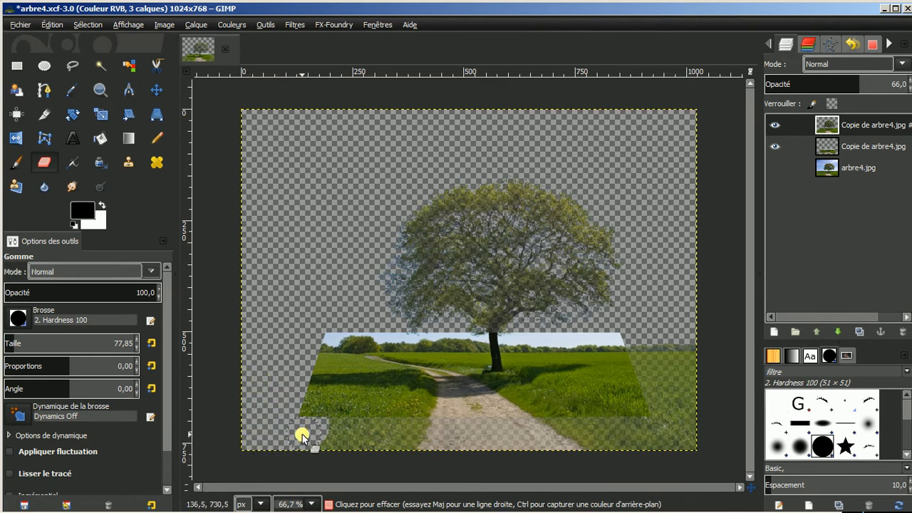
mouse_move(301, 432)
left_mouse_down()
mouse_move(385, 430)
mouse_move(342, 439)
mouse_move(401, 441)
mouse_move(446, 432)
mouse_move(390, 435)
mouse_move(532, 432)
left_mouse_up()
mouse_move(611, 427)
left_mouse_down()
mouse_move(397, 461)
mouse_move(685, 443)
mouse_move(705, 434)
mouse_move(692, 351)
mouse_move(646, 345)
mouse_move(637, 349)
mouse_move(655, 430)
mouse_move(613, 441)
mouse_move(672, 442)
mouse_move(667, 352)
left_mouse_up()
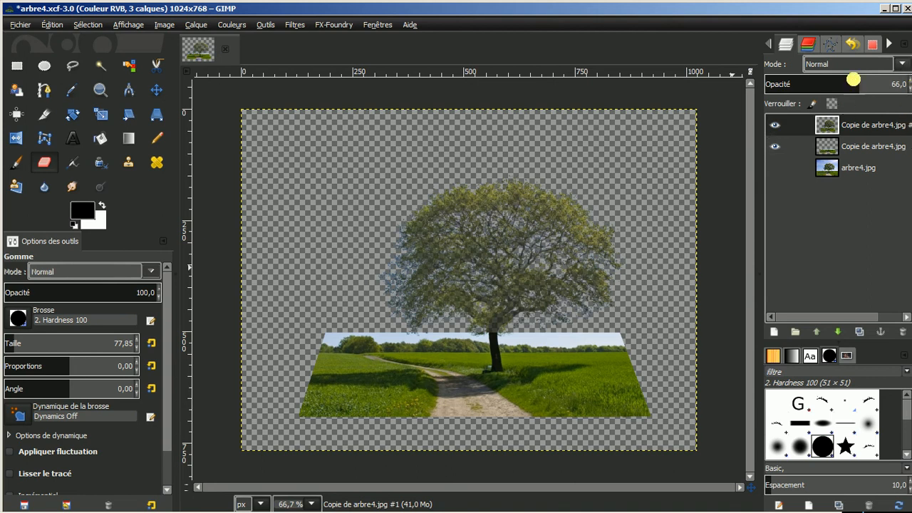
- Set the tree layer's opacity to 100 and select the trapezoid Copie de arbre4.jpg layer below it
left_click_drag(857, 75, 909, 74)
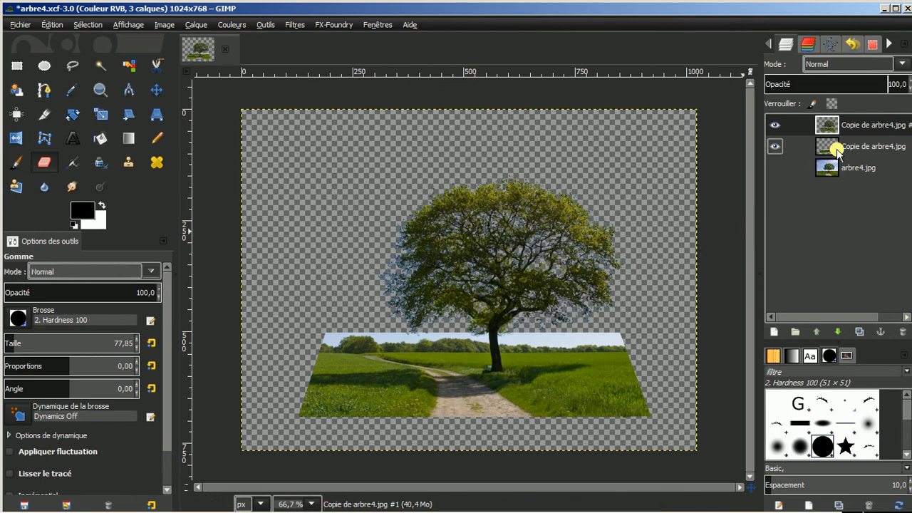
left_click(860, 146)
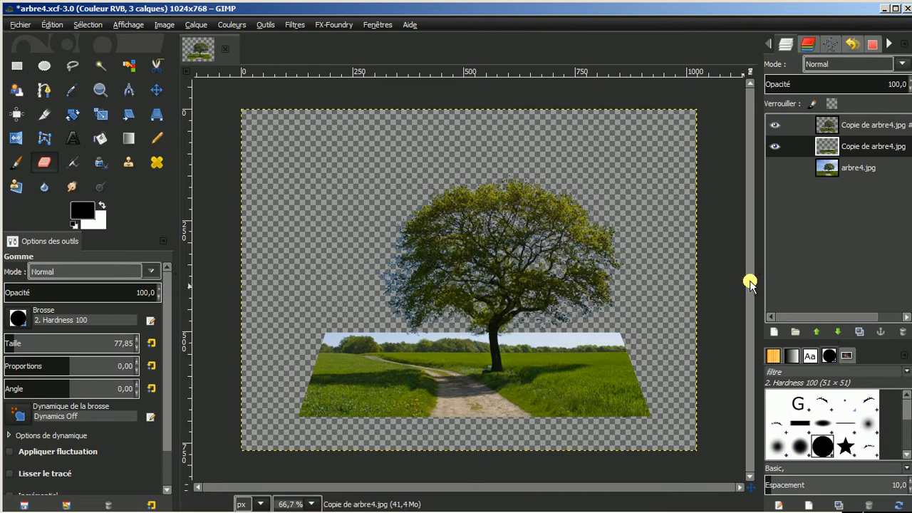
- Hide the tree layer, select the trapezoid layer's alpha shape and convert that selection to a 3 px border
left_click(774, 124)
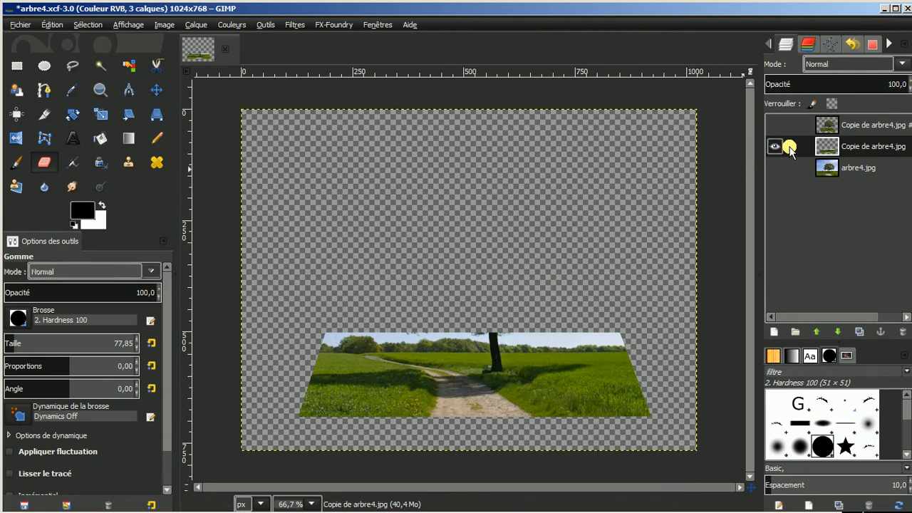
right_click(863, 148)
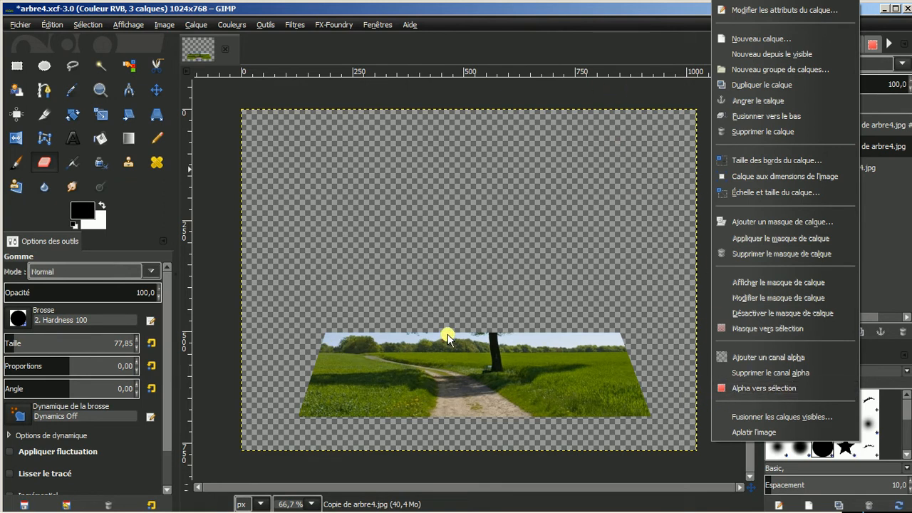
left_click(763, 387)
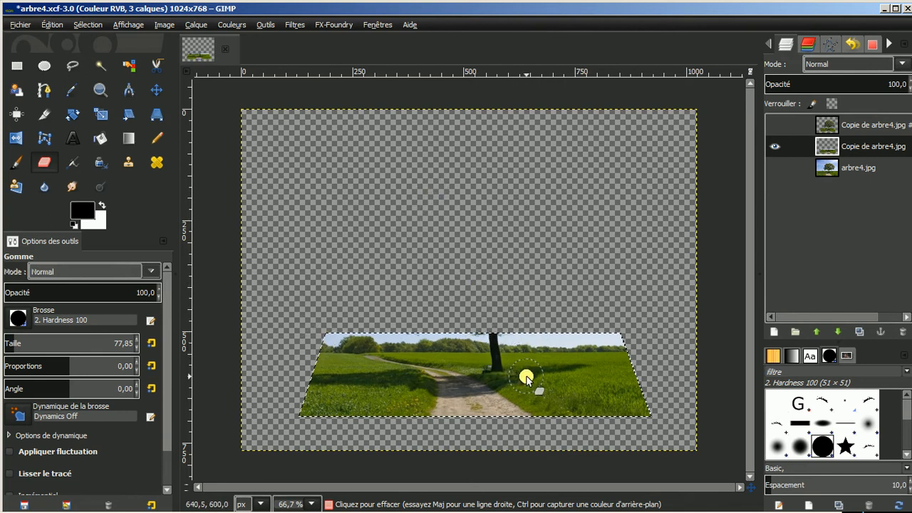
left_click(78, 26)
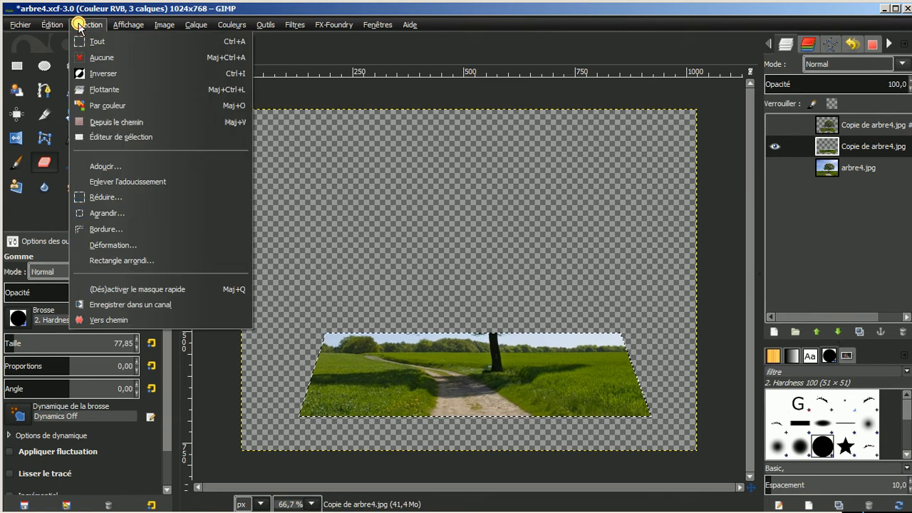
left_click(102, 232)
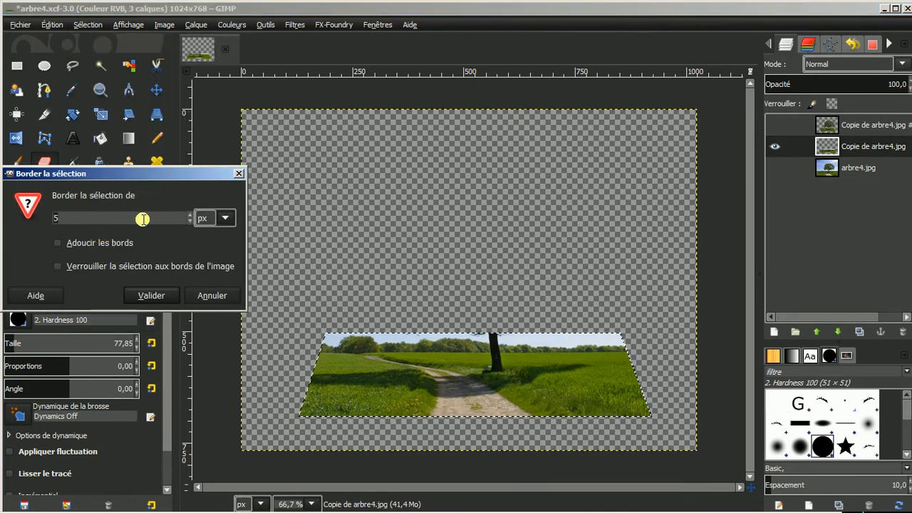
left_click(189, 222)
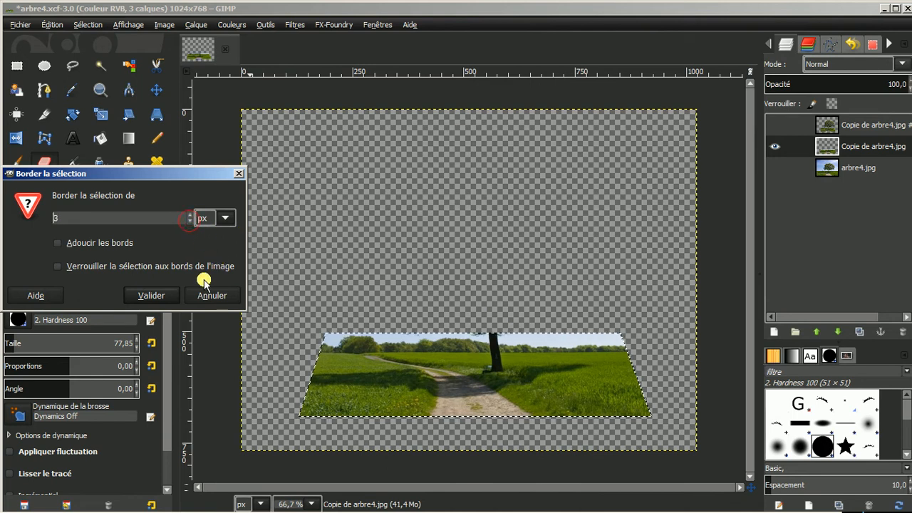
left_click(152, 295)
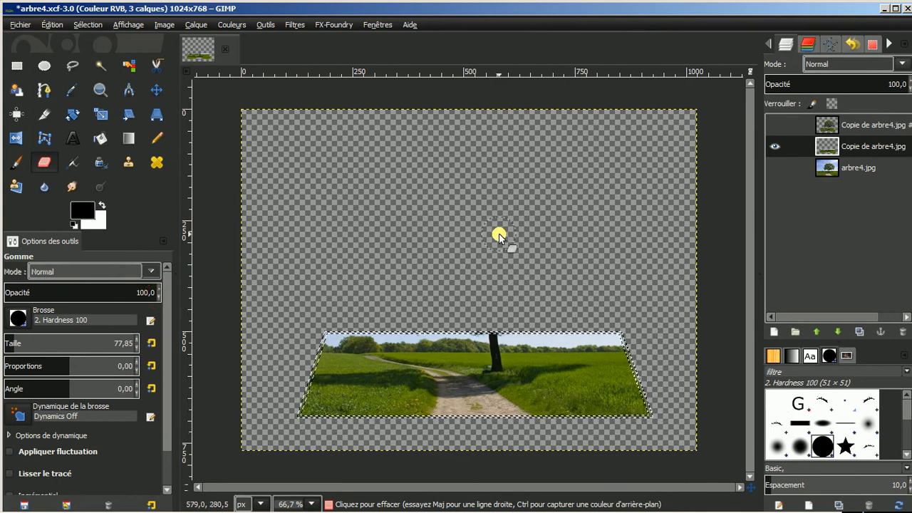
- Make white the foreground colour, bucket-fill the whole border selection on the trapezoid layer with it, and deselect everything
left_click(102, 207)
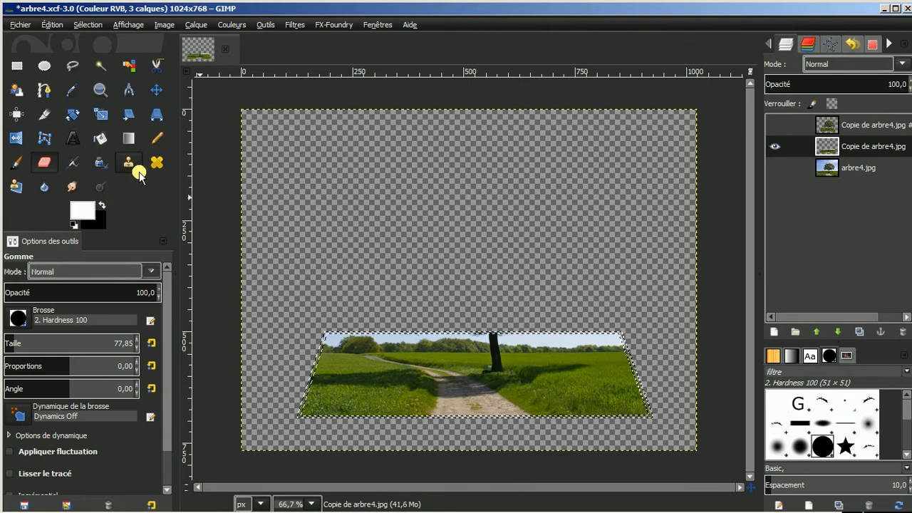
left_click(102, 139)
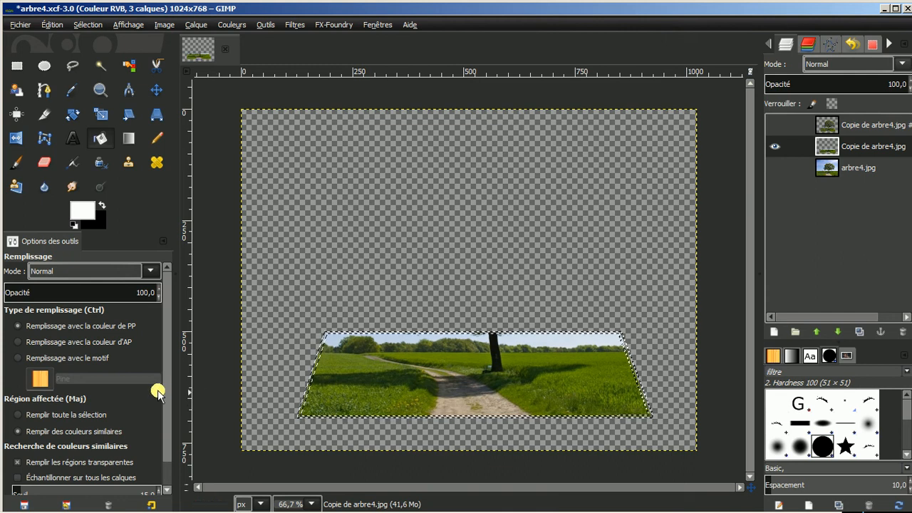
left_click(18, 414)
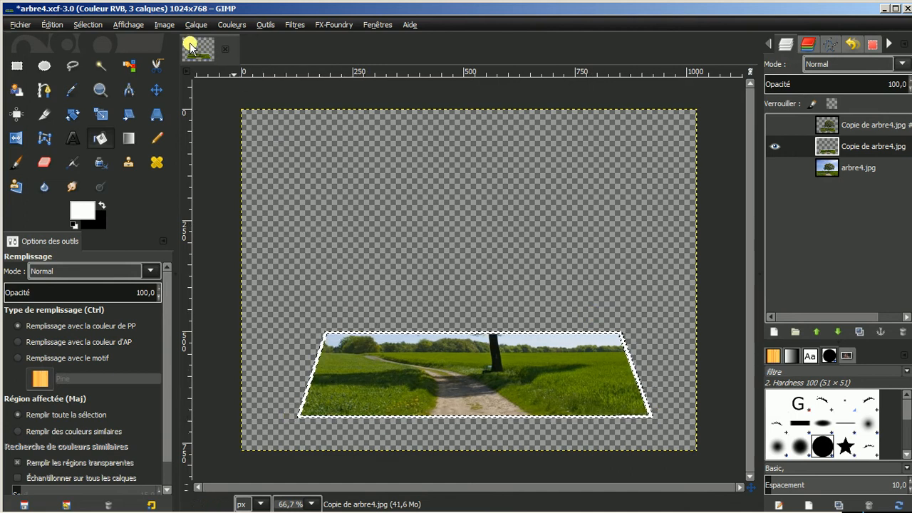
left_click(94, 25)
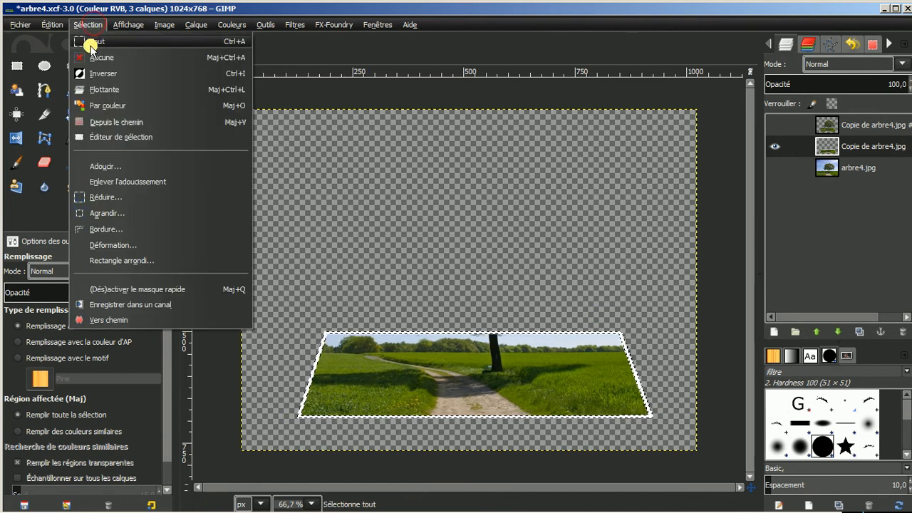
left_click(87, 60)
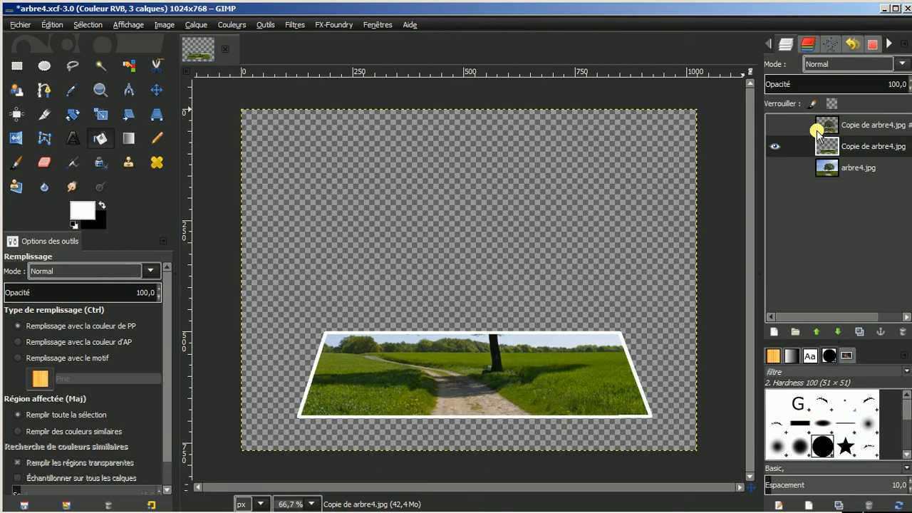
- Show the Copie de arbre4.jpg #1 tree layer and erase its leftover grass covering the white frame's lower edge
left_click(775, 125)
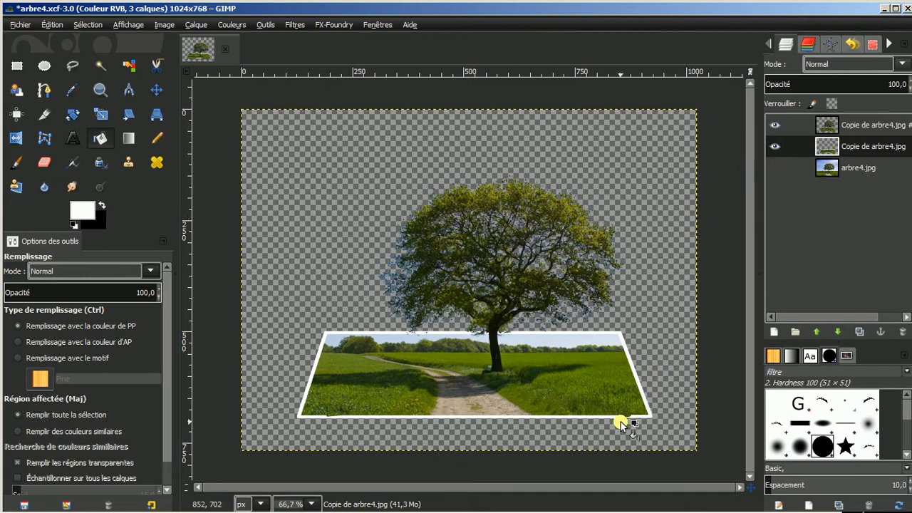
left_click(855, 124)
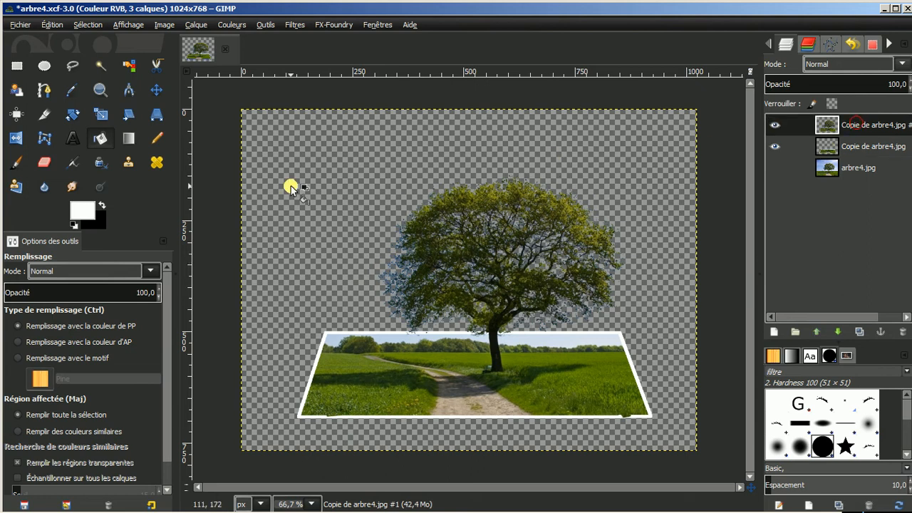
left_click(45, 162)
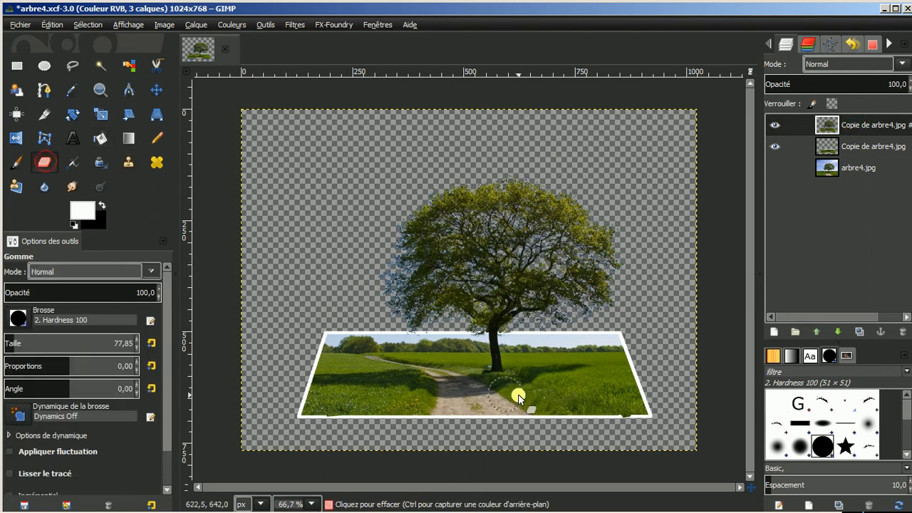
left_click(621, 426)
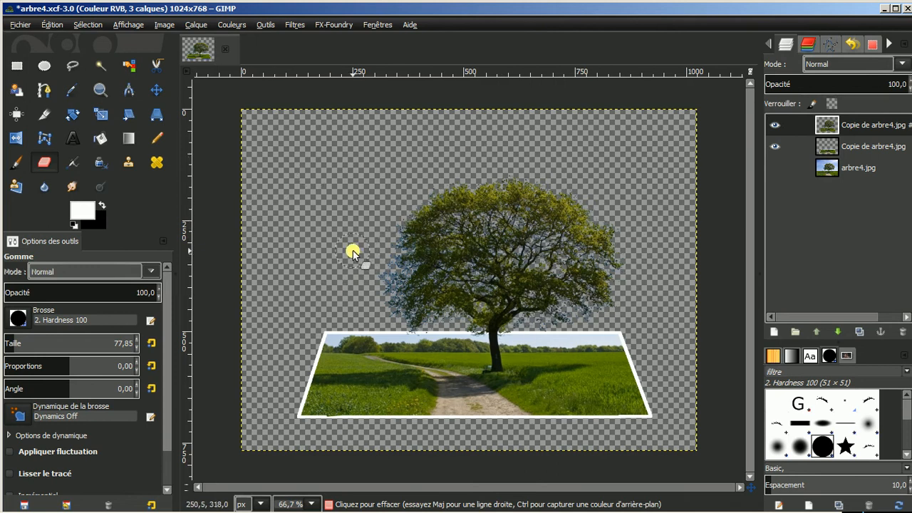
- Add a transparent 1024 x 768 px layer named Calque directly above the arbre4.jpg layer
left_click(859, 168)
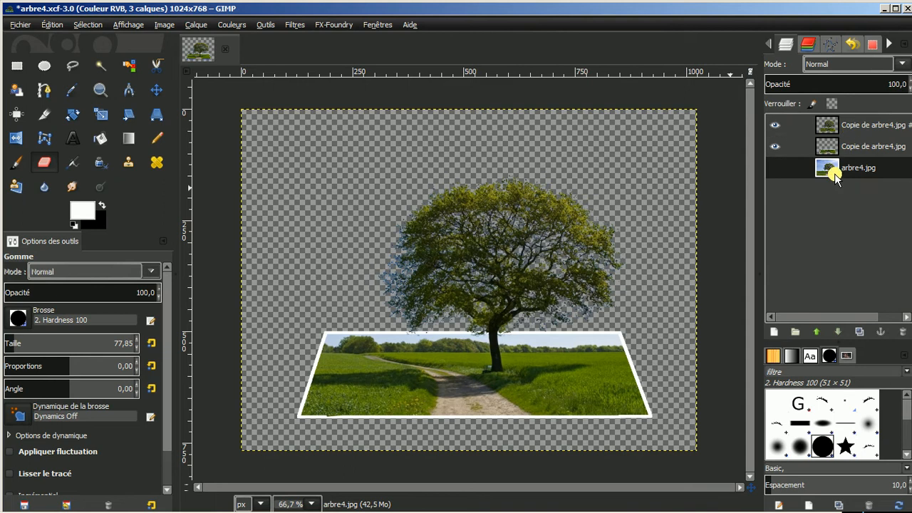
left_click(775, 332)
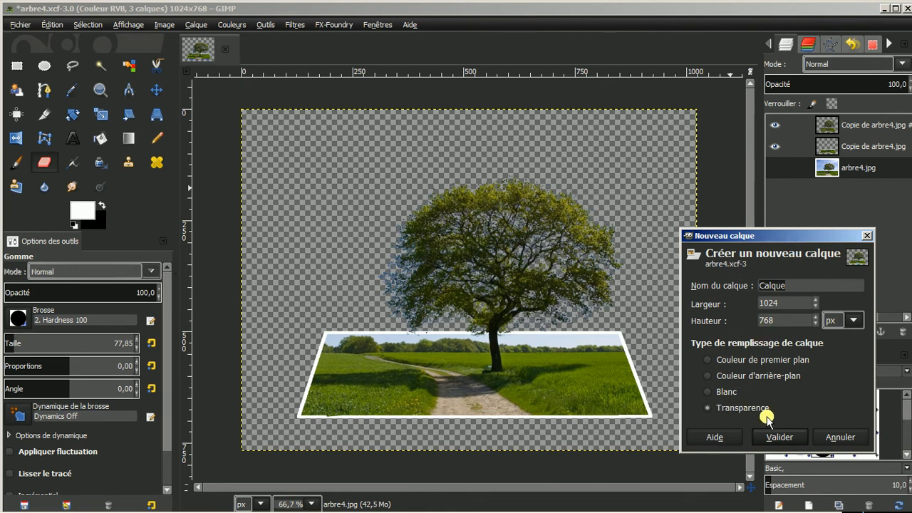
left_click(777, 436)
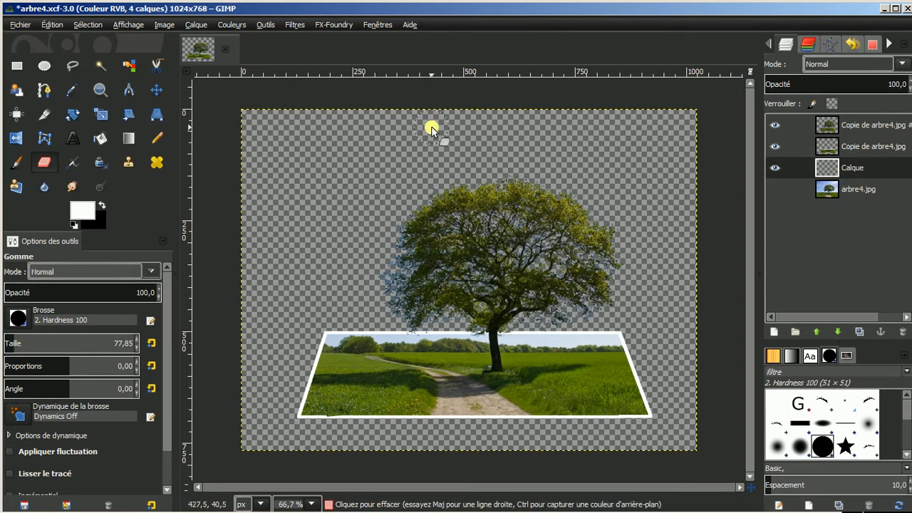
- Set the foreground colour to the light violet-blue 7e79e5
left_click(83, 212)
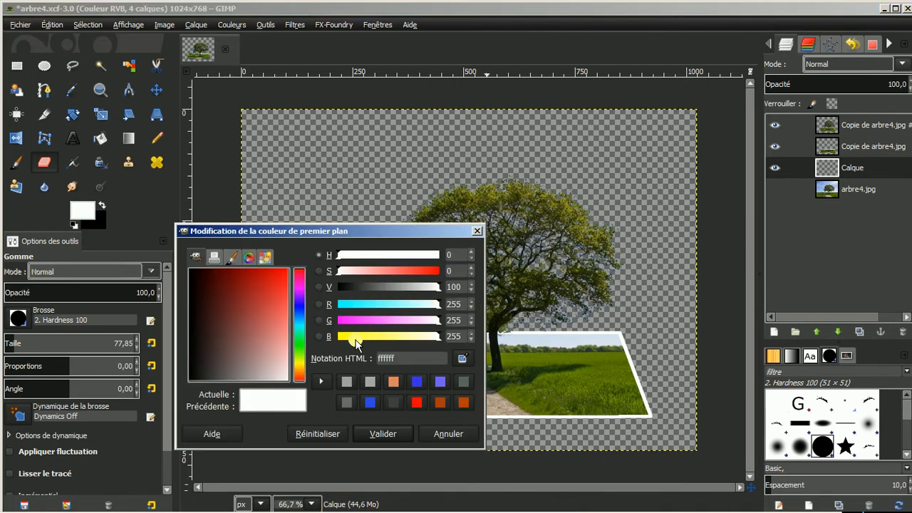
left_click(368, 382)
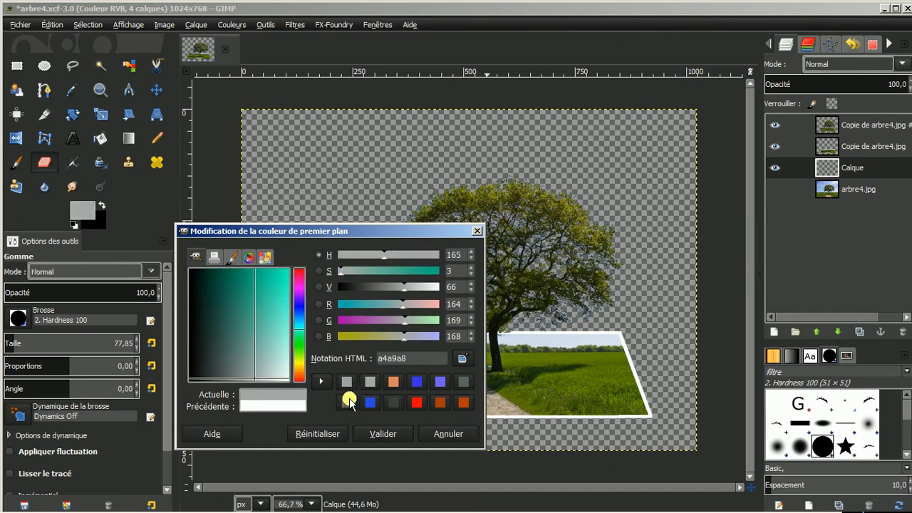
left_click(415, 383)
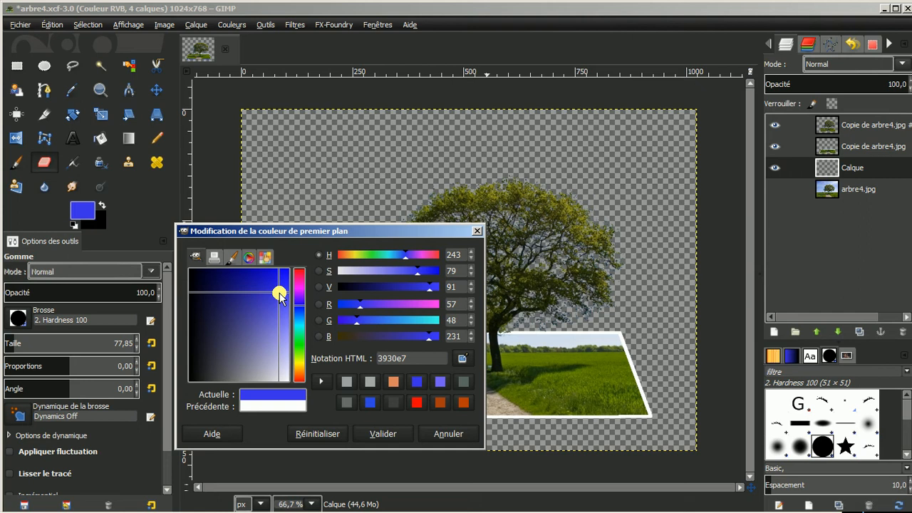
left_click_drag(279, 295, 279, 332)
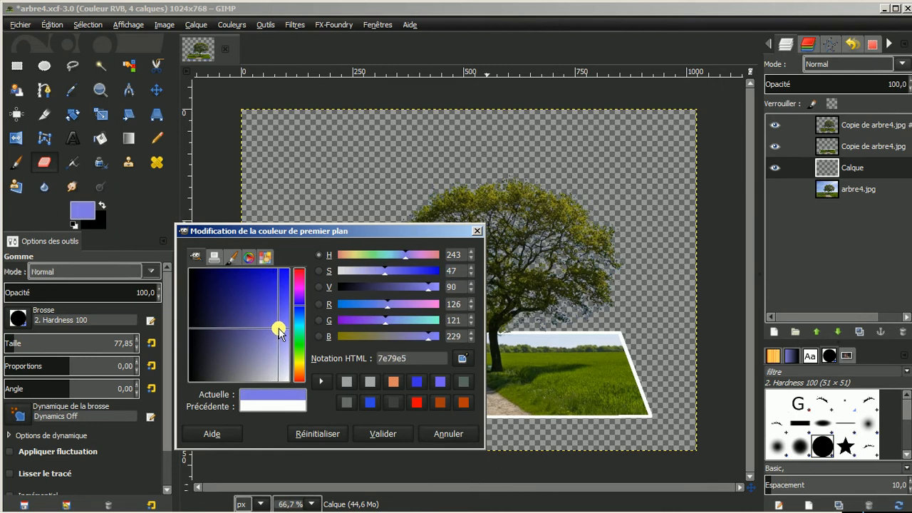
left_click(383, 433)
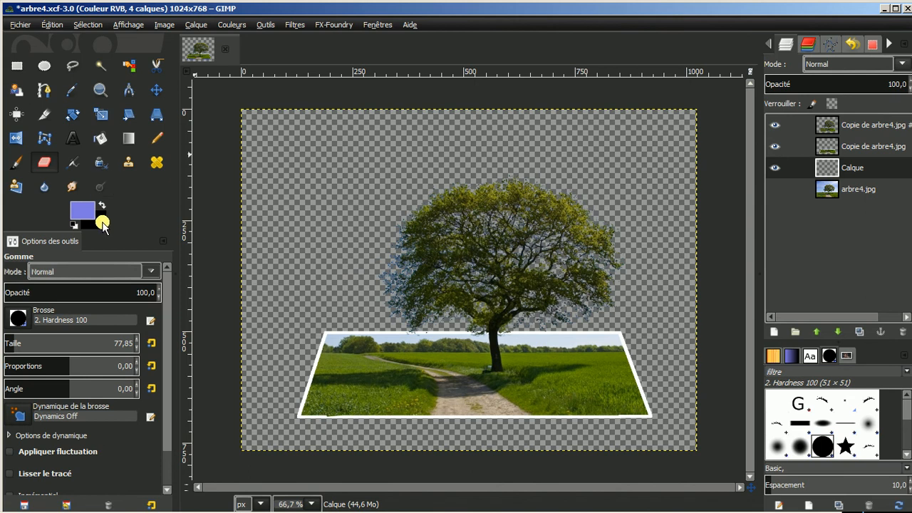
- Set the background colour to the saturated blue 1431e5
left_click(102, 224)
left_click(297, 311)
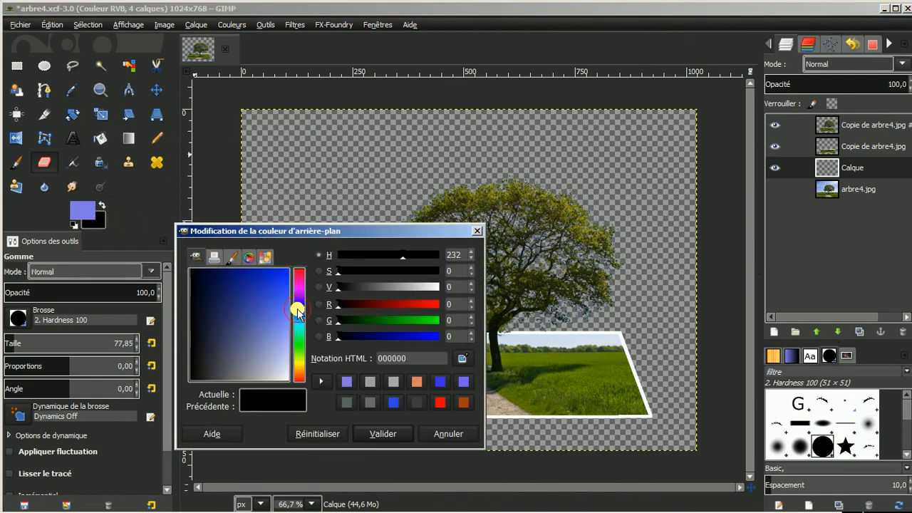
left_click(275, 299)
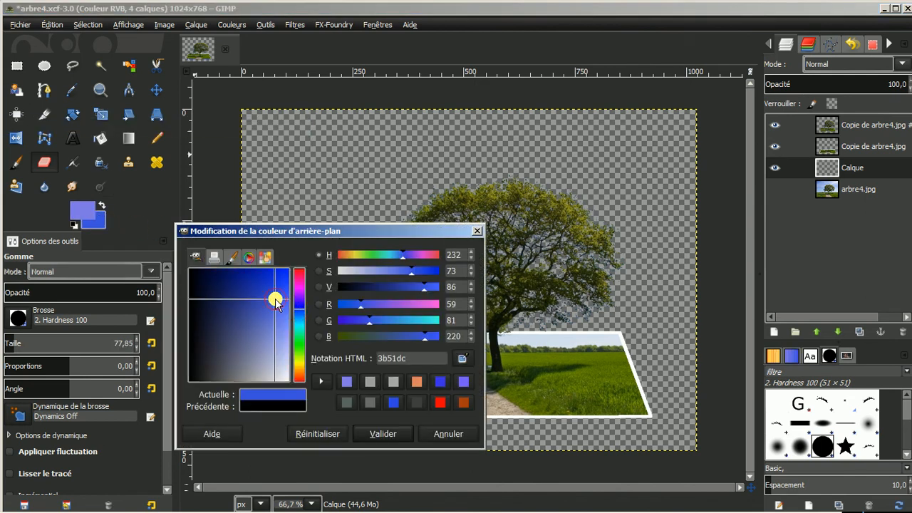
left_click_drag(275, 299, 279, 280)
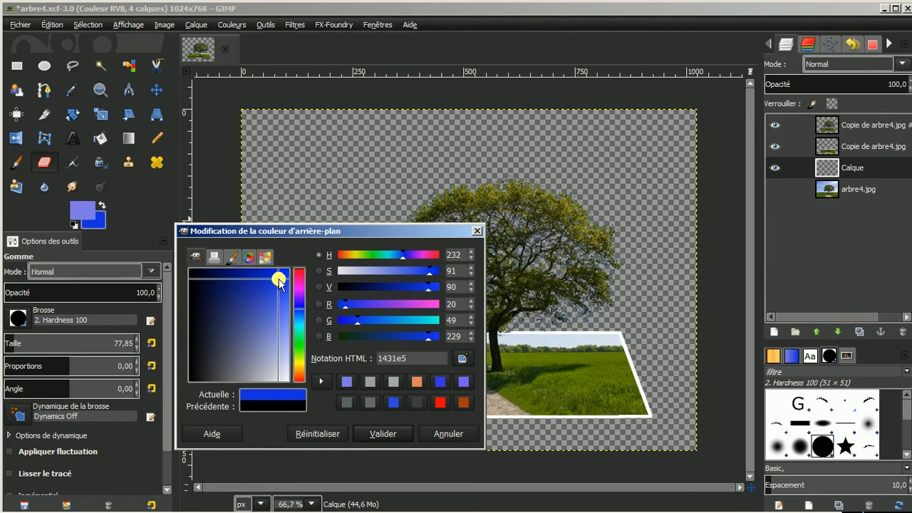
left_click(385, 432)
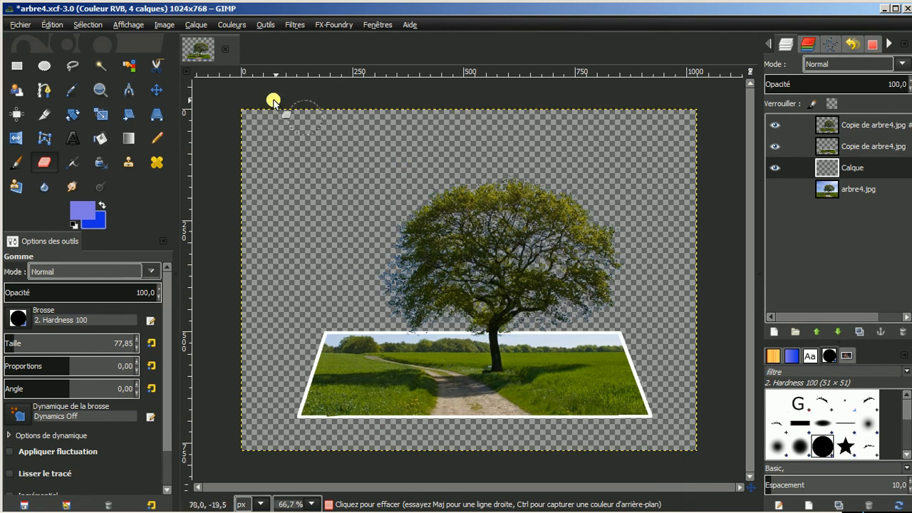
- Try horizontal linear PP vers AP (RVB) gradients of increasing length on the Calque layer, starting from the image's left edge
left_click(129, 140)
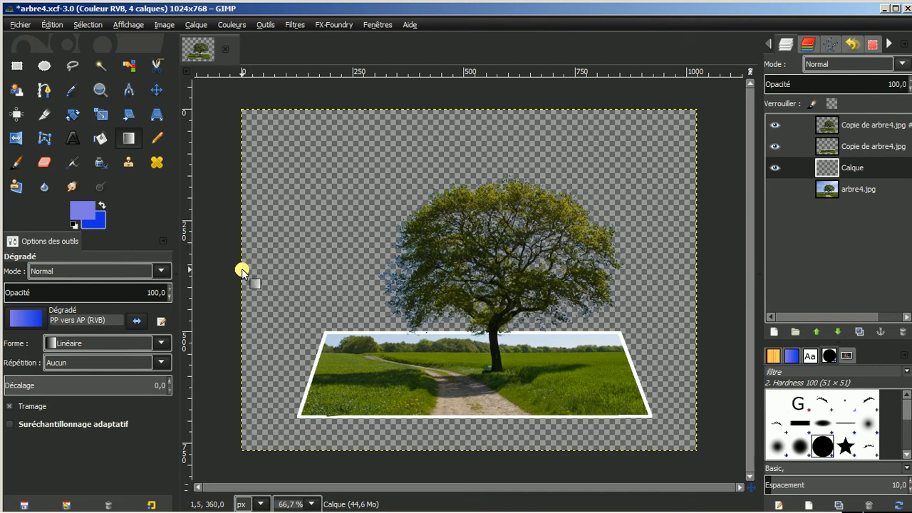
left_click_drag(241, 278, 484, 273)
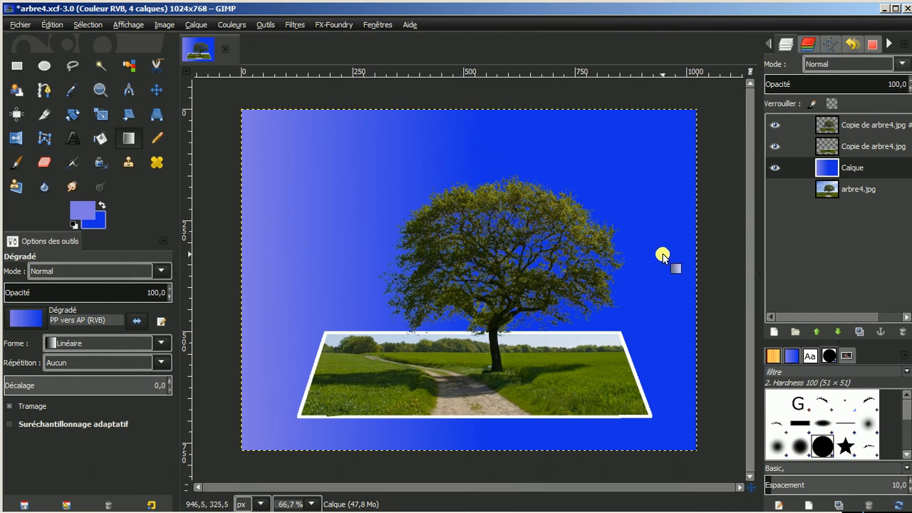
left_click_drag(242, 285, 635, 275)
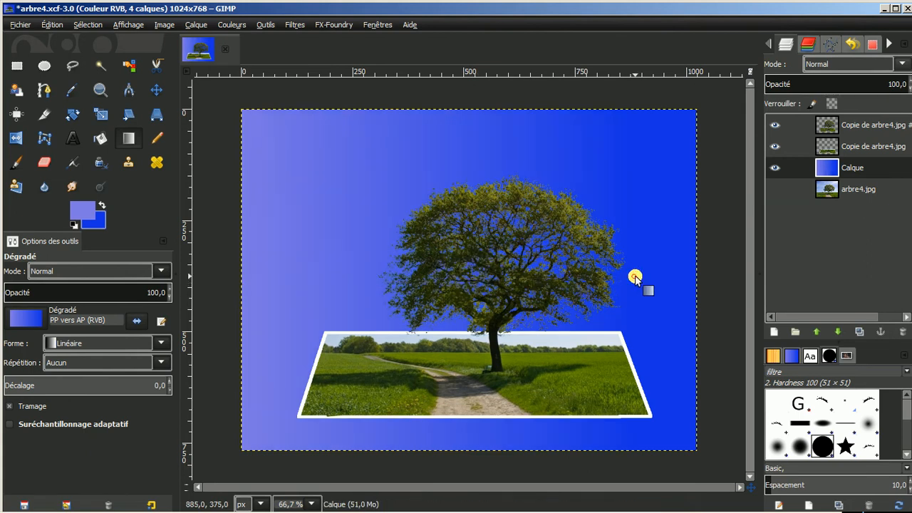
left_click_drag(242, 282, 683, 279)
key("minus")
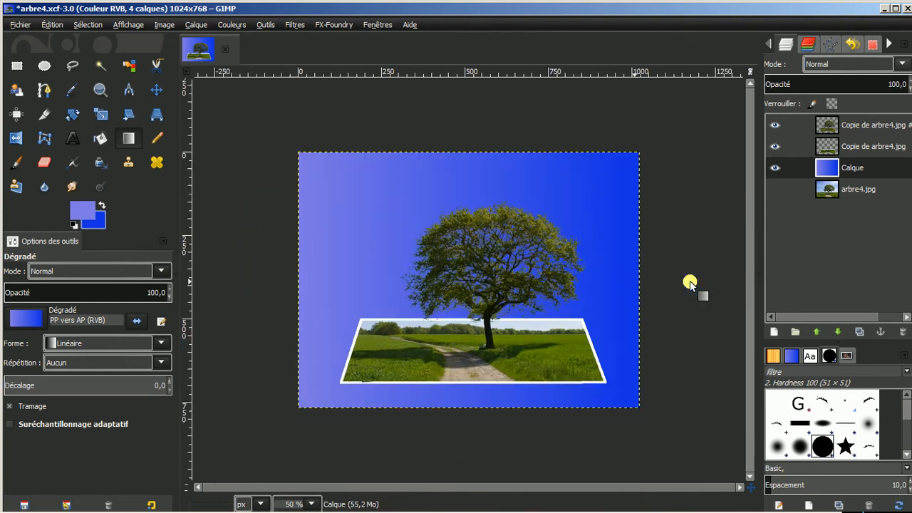
left_click_drag(297, 272, 696, 268)
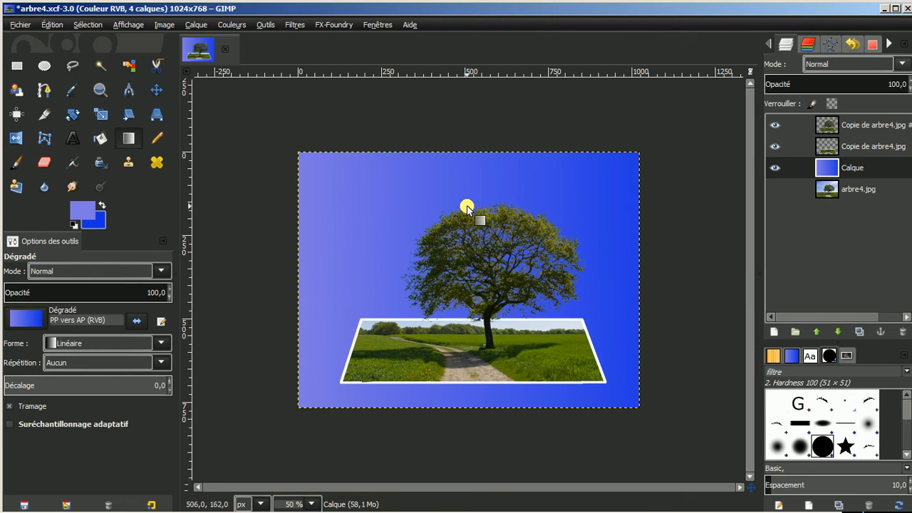
- Fill the Calque layer with a vertical linear gradient, from light violet-blue at the image's top edge to saturated blue near the trapezoid
left_click_drag(479, 152, 479, 201)
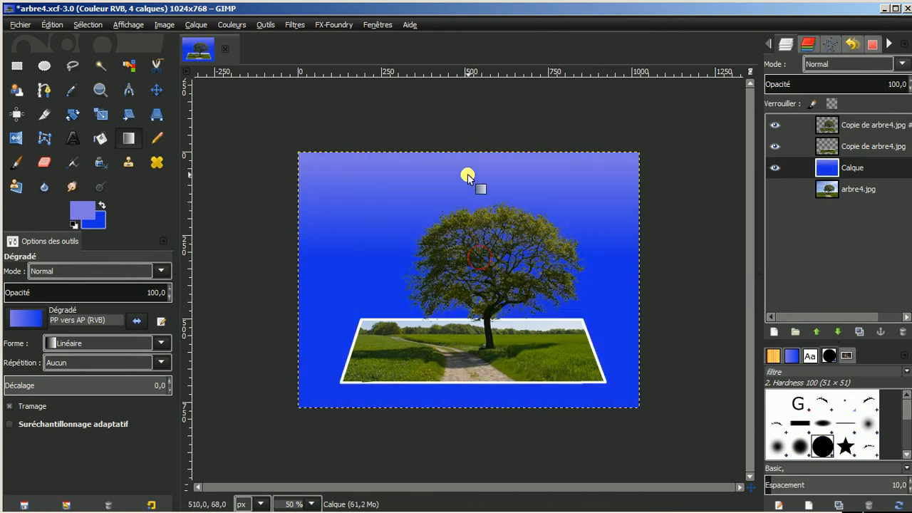
left_click_drag(482, 154, 473, 327)
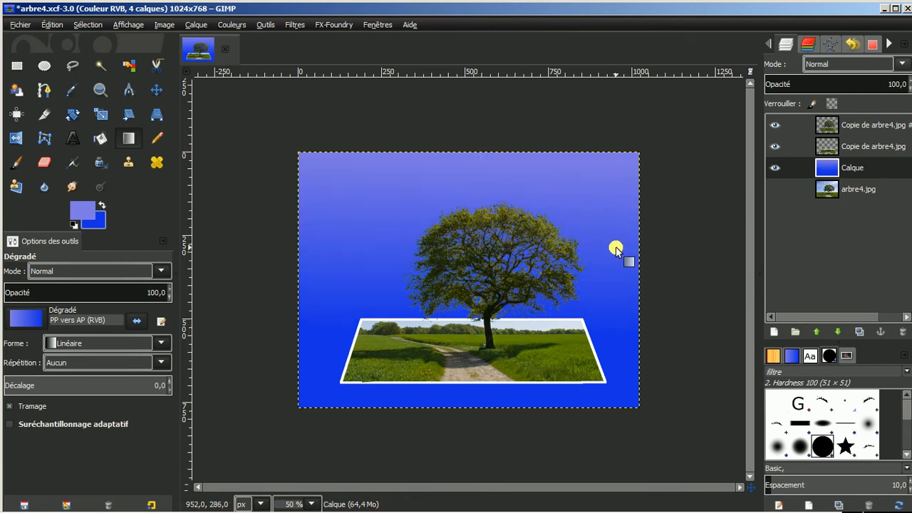
- Refill the Calque layer with a radial PP vers AP (RVB) gradient, from the middle of the tree crown to the image's lower right corner
key("plus")
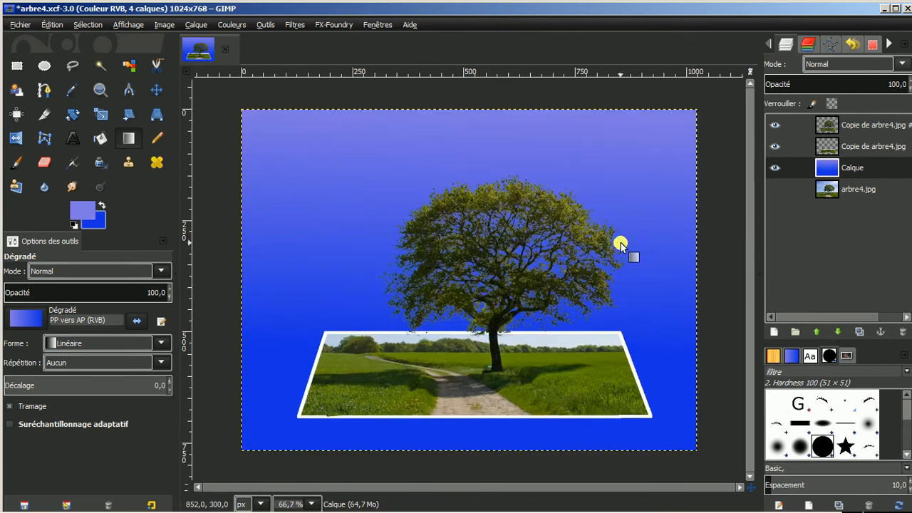
left_click(162, 344)
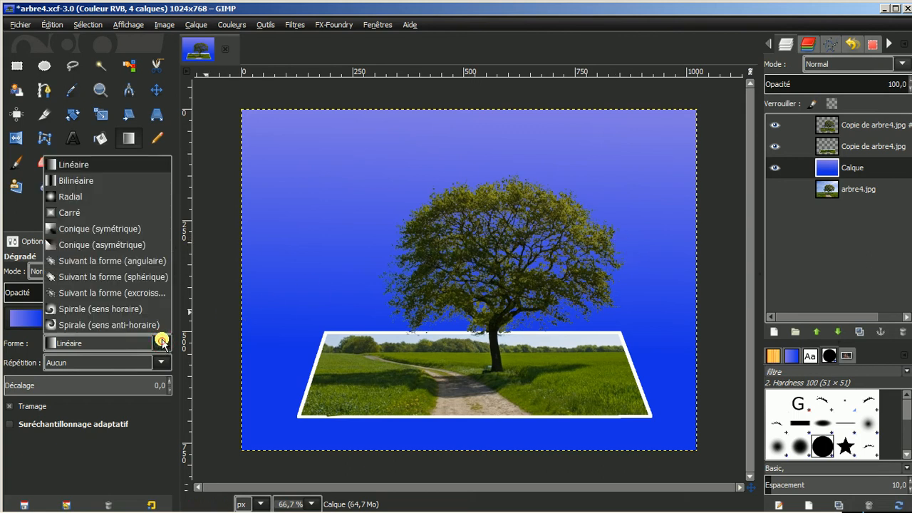
left_click(61, 196)
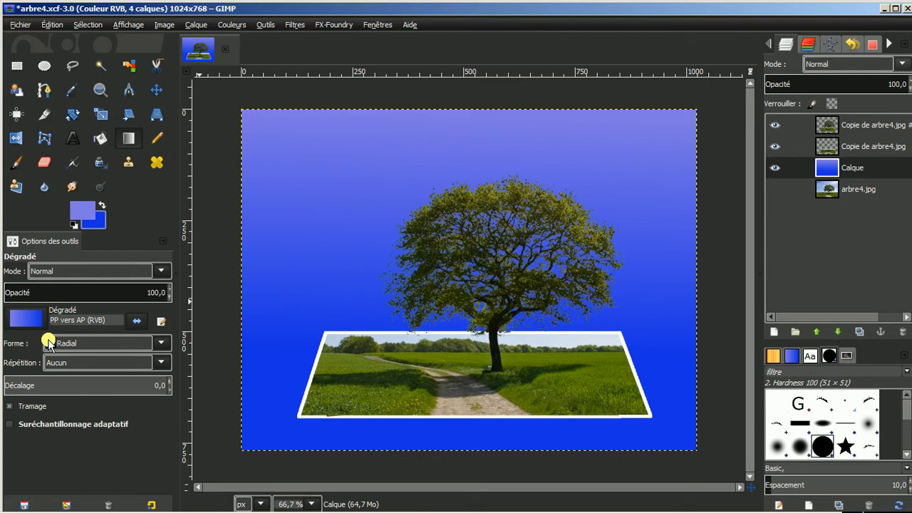
left_click_drag(488, 255, 688, 442)
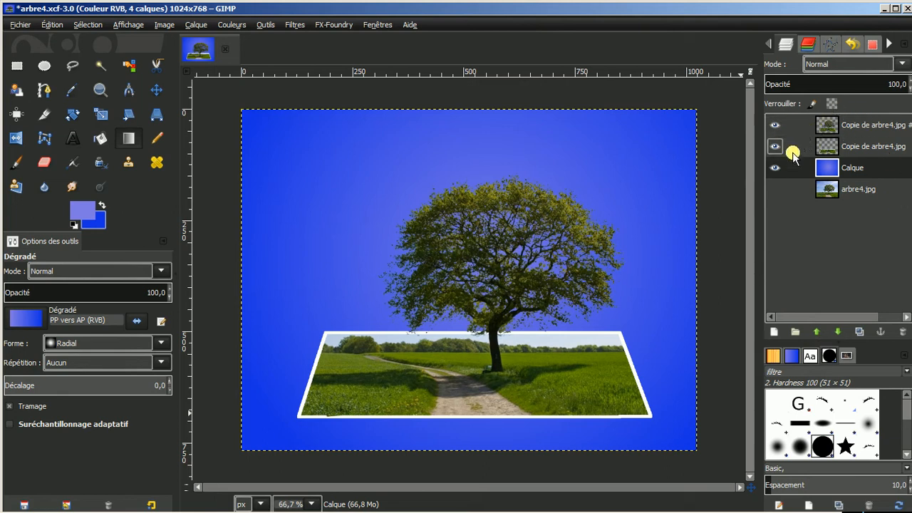
- Hide the Calque layer and merge the tree layer down into the white-framed trapezoid layer
left_click(775, 168)
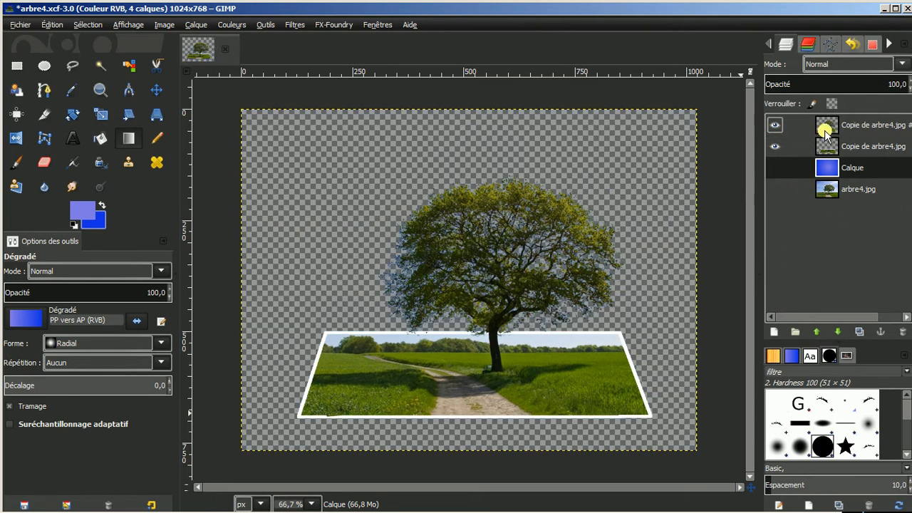
left_click(775, 146)
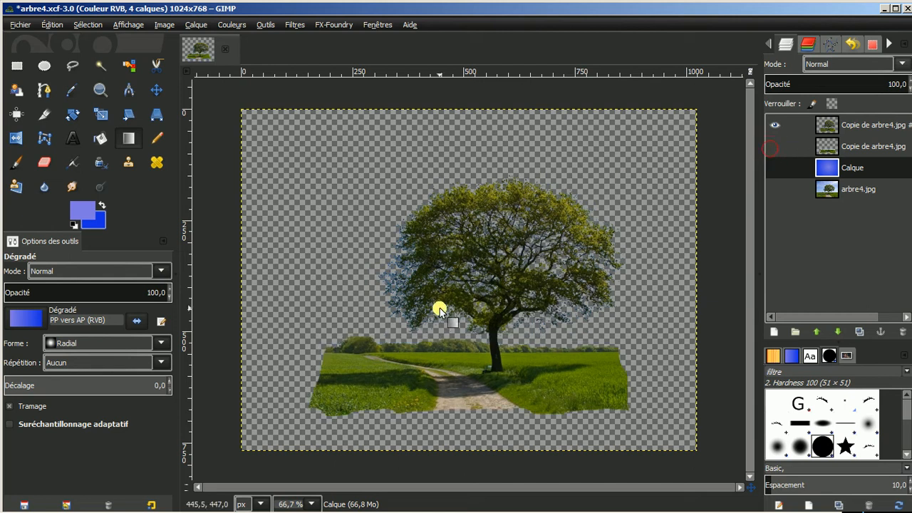
left_click(775, 146)
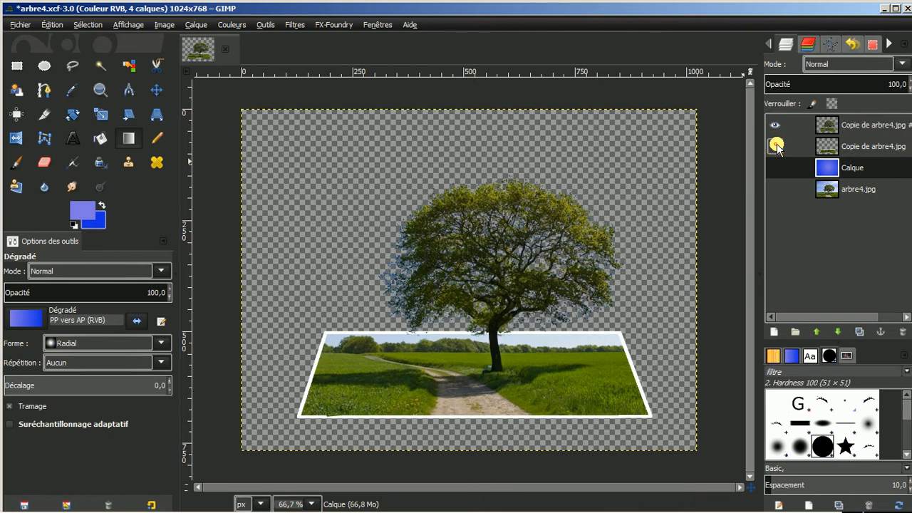
left_click(864, 131)
left_click(862, 145)
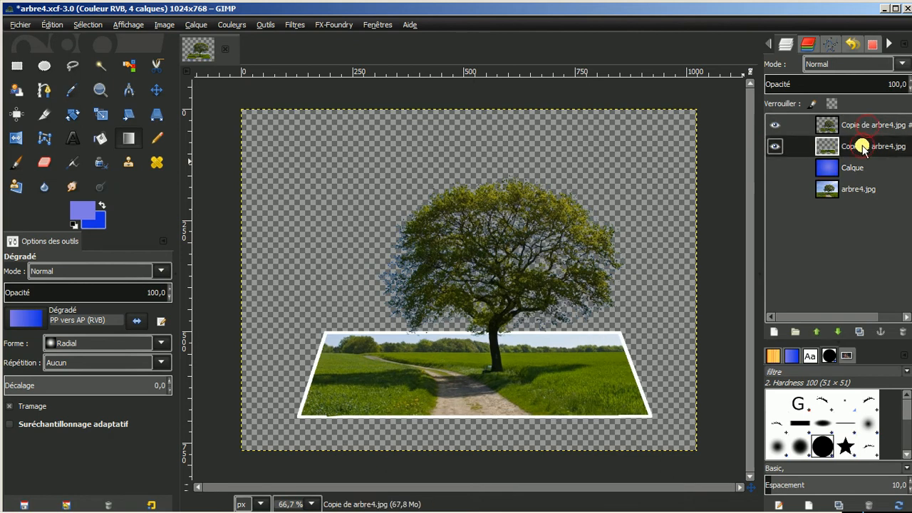
left_click(862, 125)
left_click(862, 145)
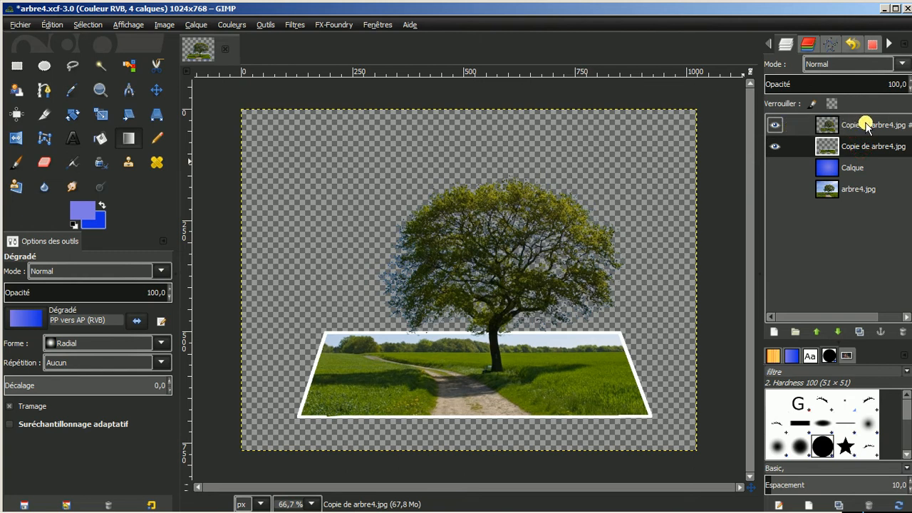
left_click(866, 127)
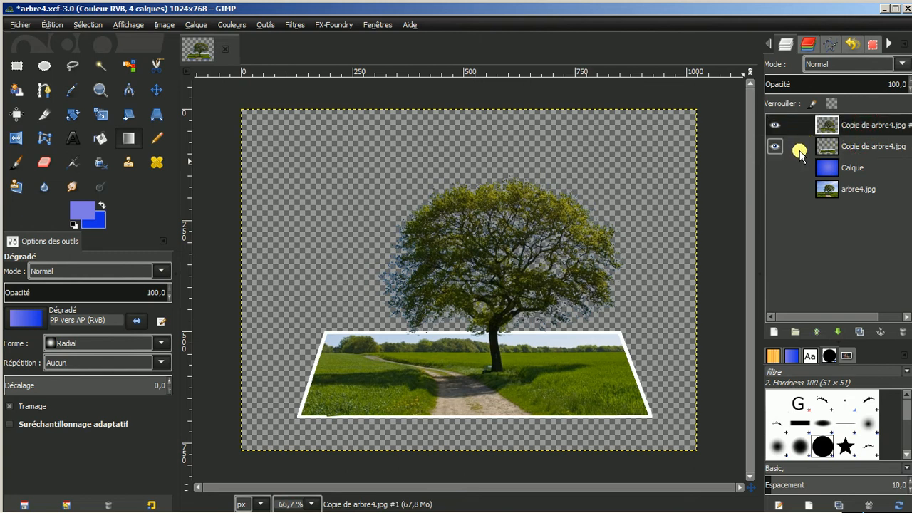
right_click(864, 126)
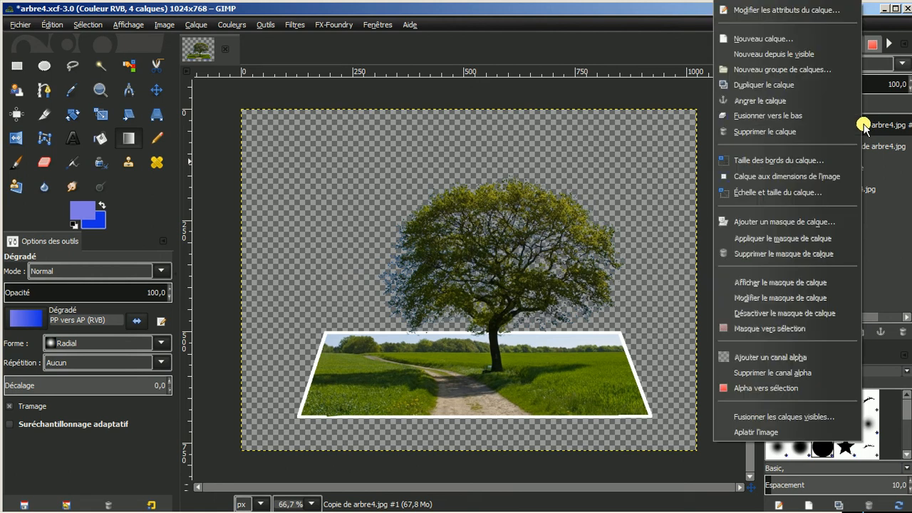
left_click(777, 116)
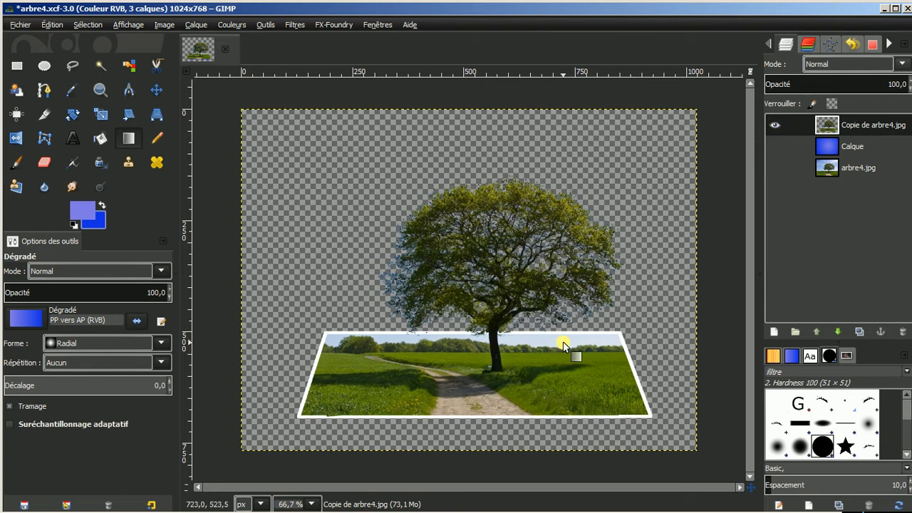
- Check the merged tree and trapezoid layer by toggling its visibility, and show the blue Calque background again
left_click(773, 127)
left_click(773, 128)
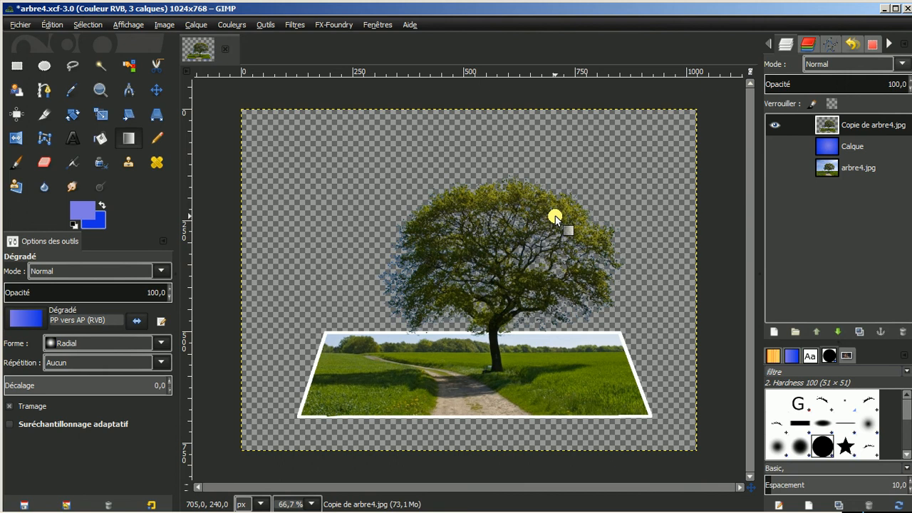
left_click(775, 145)
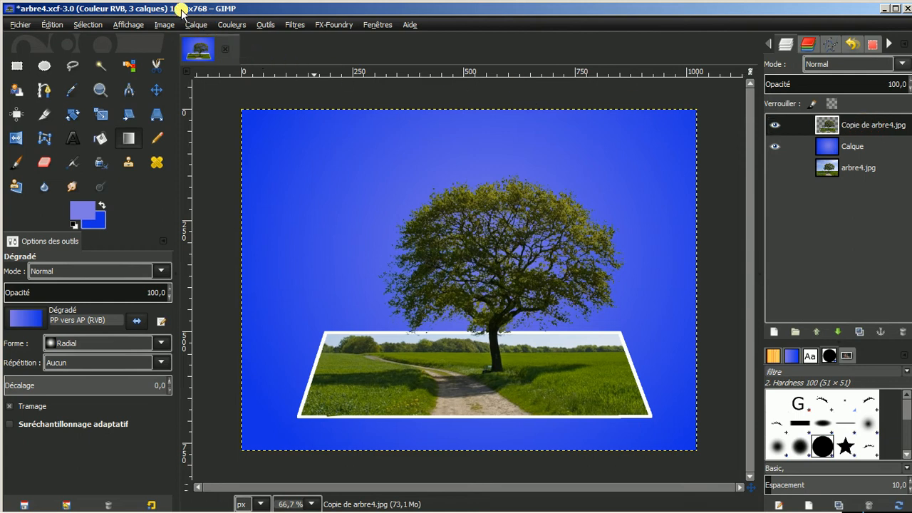
- Add a black drop shadow (Ombre portée) to the merged layer with X and Y offsets 4, blur radius 15 and opacity 90
left_click(294, 26)
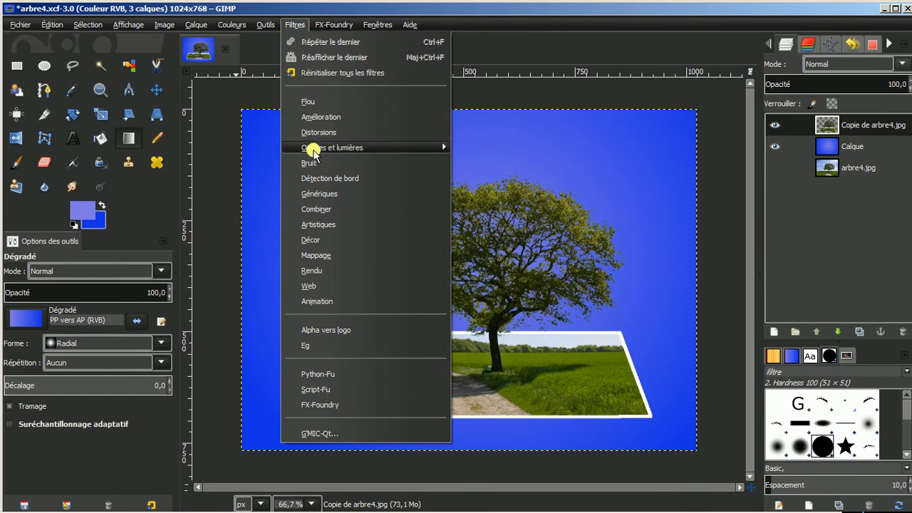
mouse_move(311, 148)
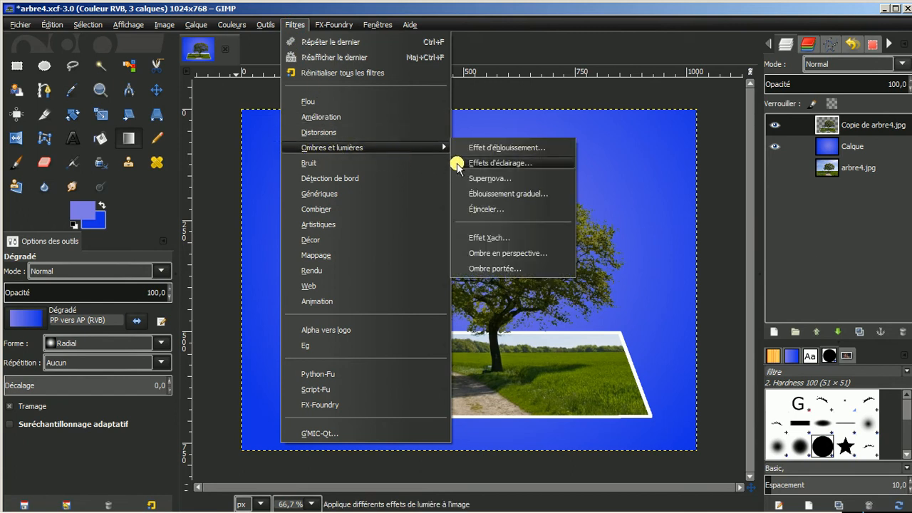
left_click(491, 269)
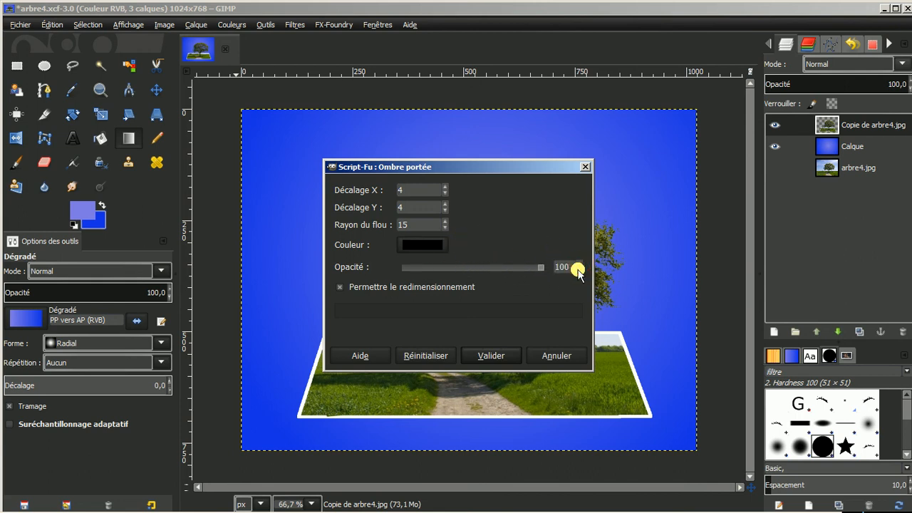
left_click(578, 271)
left_click(579, 271)
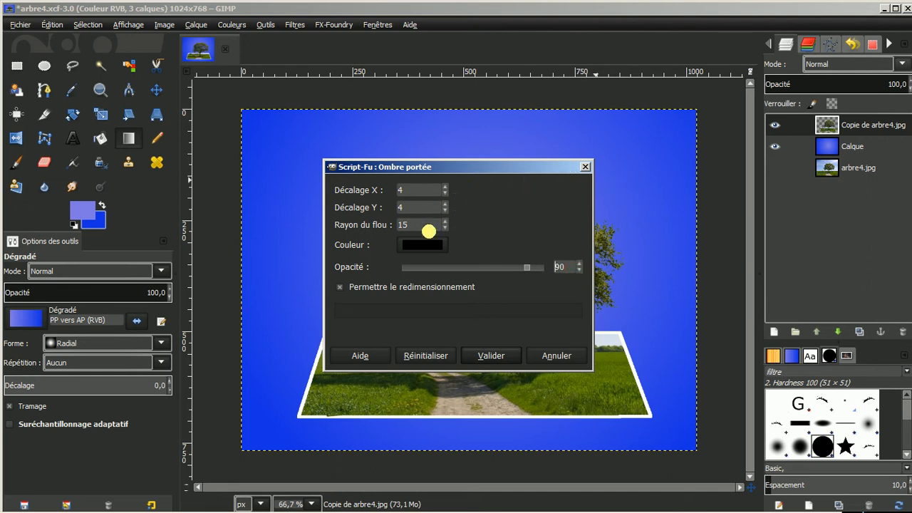
left_click(492, 356)
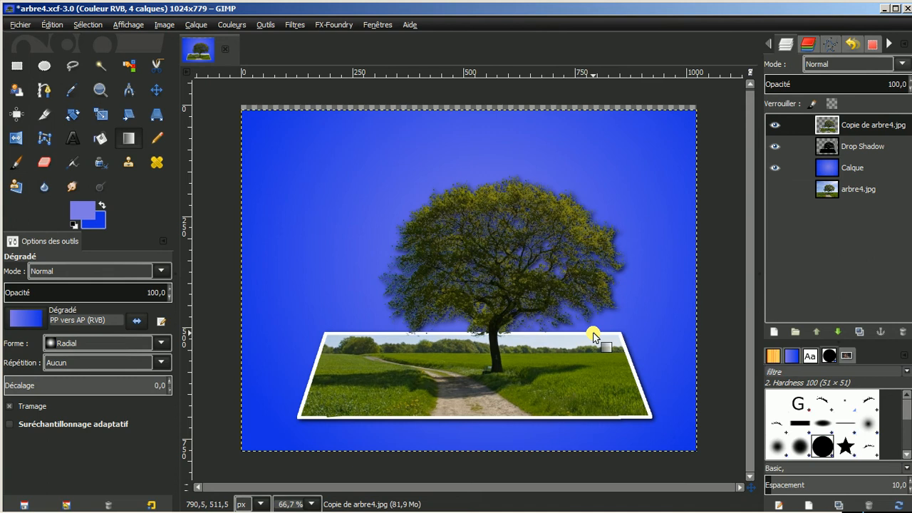
- Compare the image with and without the Drop Shadow layer, leaving the shadow shown
left_click(773, 147)
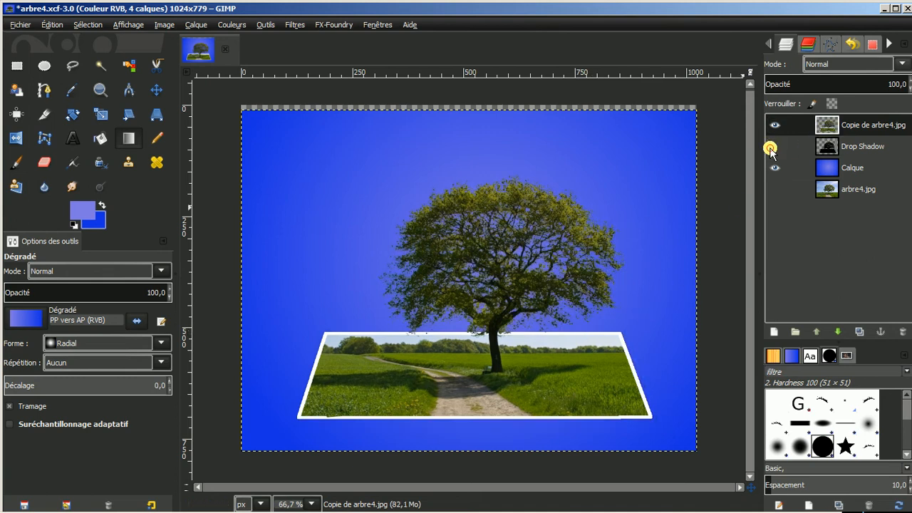
left_click(772, 147)
left_click(772, 147)
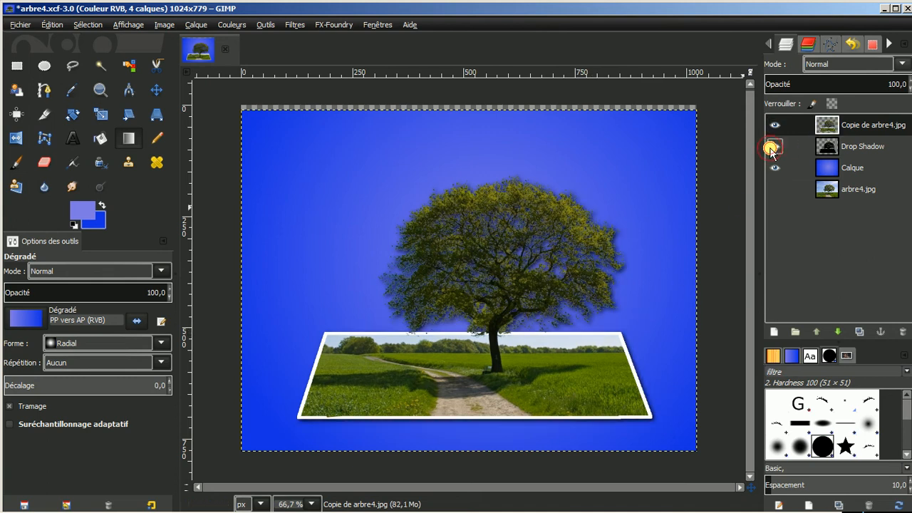
left_click(773, 146)
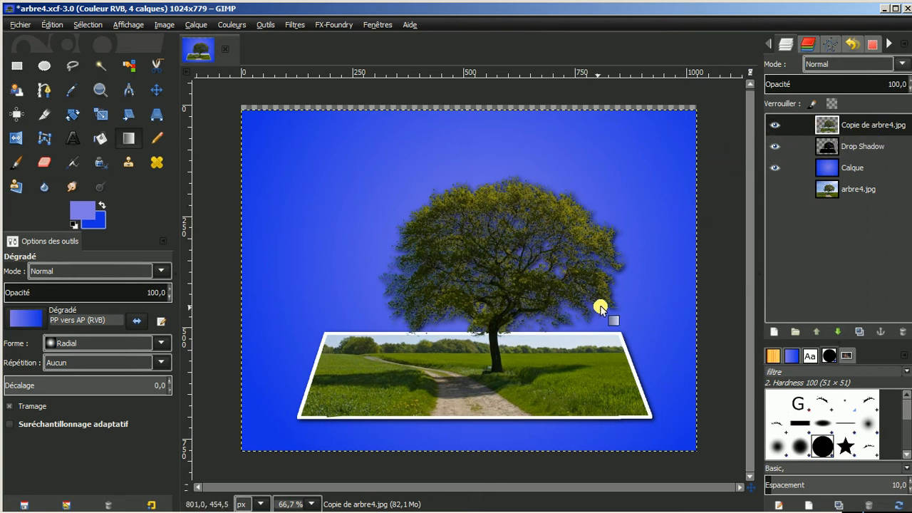
right_click(863, 126)
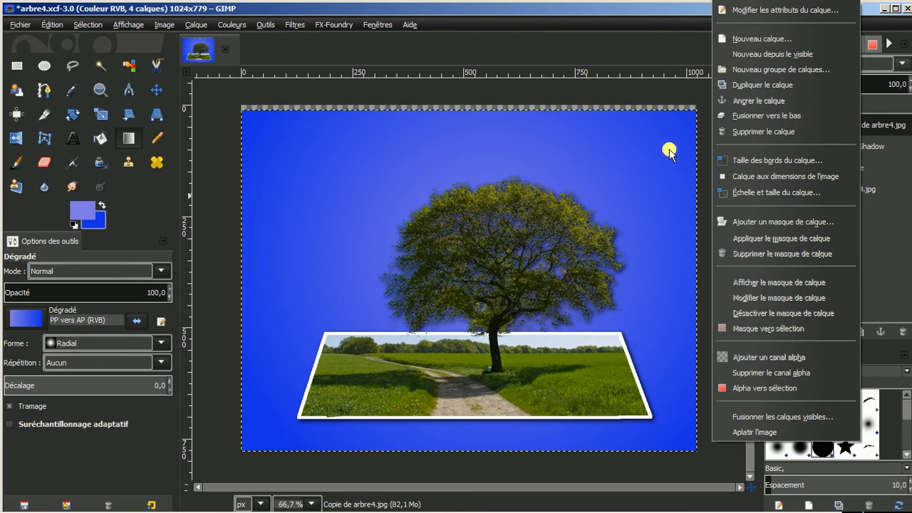
left_click(659, 89)
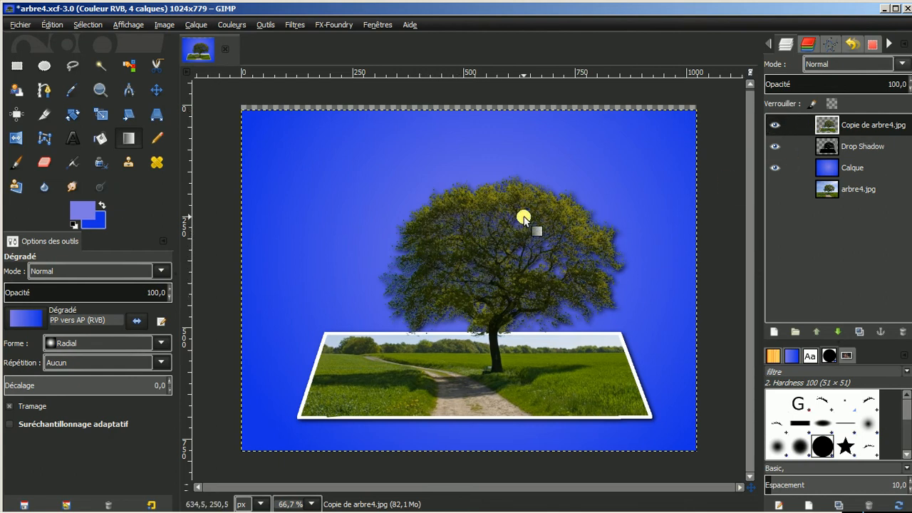
- Add a transparent 1024 × 779 px layer above the tree layer and set its blend mode to Superposer
left_click(774, 333)
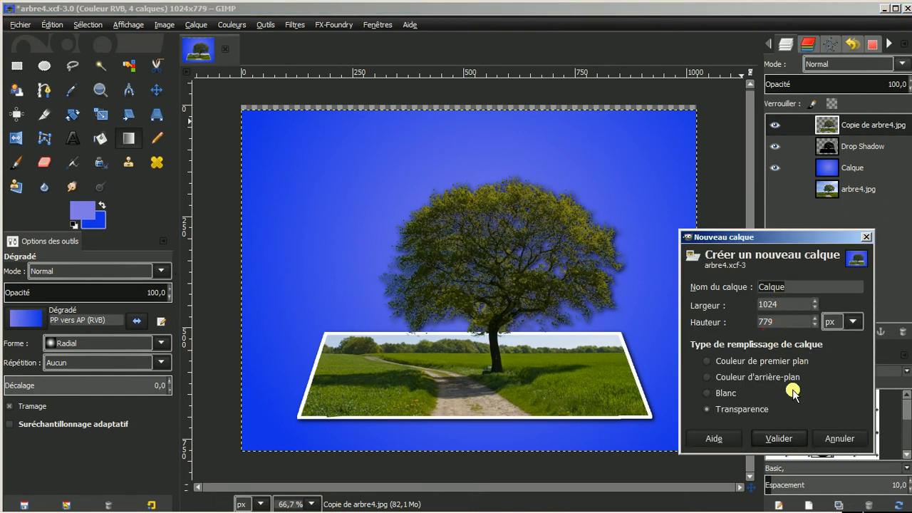
left_click(777, 438)
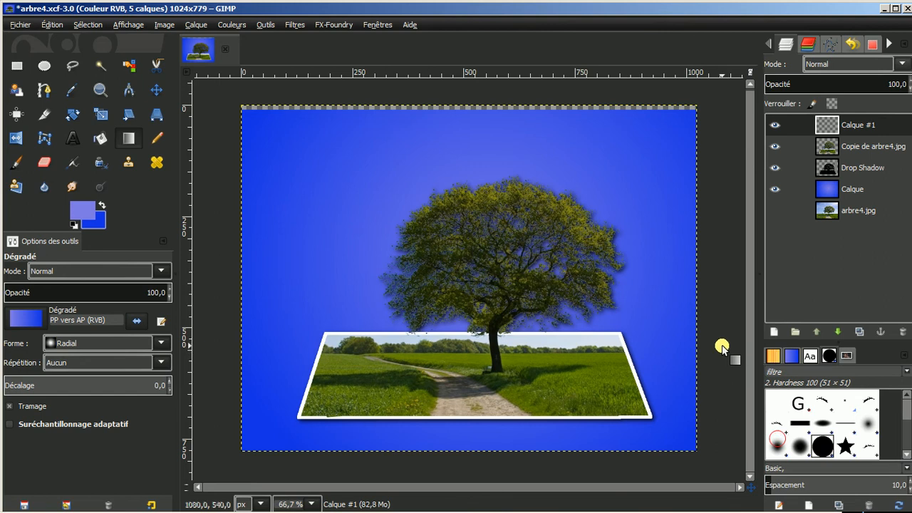
left_click(858, 127)
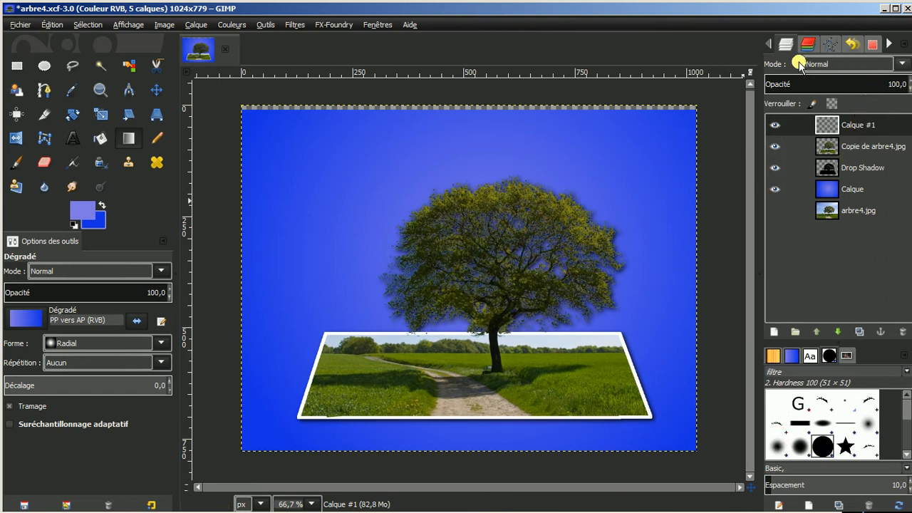
left_click(903, 64)
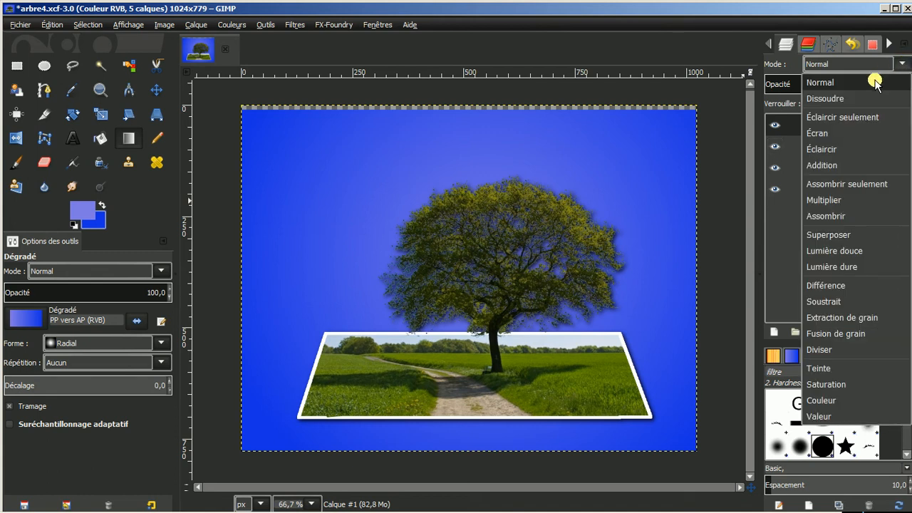
left_click(803, 235)
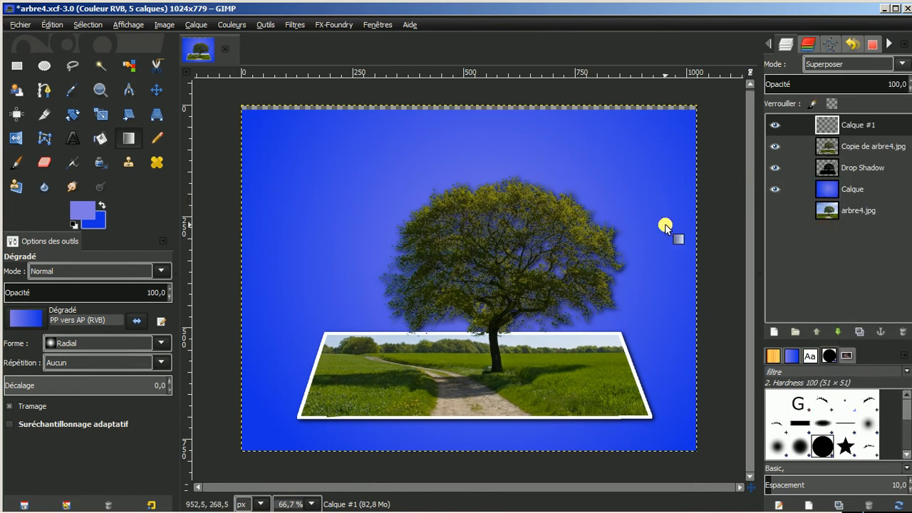
- Hide the tree, Drop Shadow and Calque layers to inspect the new layer alone, and show them again
left_click(775, 146)
left_click(776, 167)
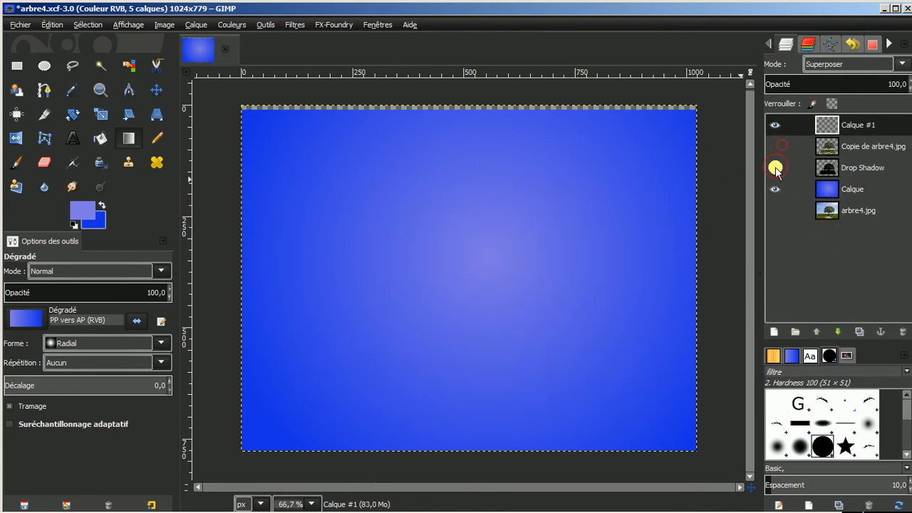
left_click(775, 189)
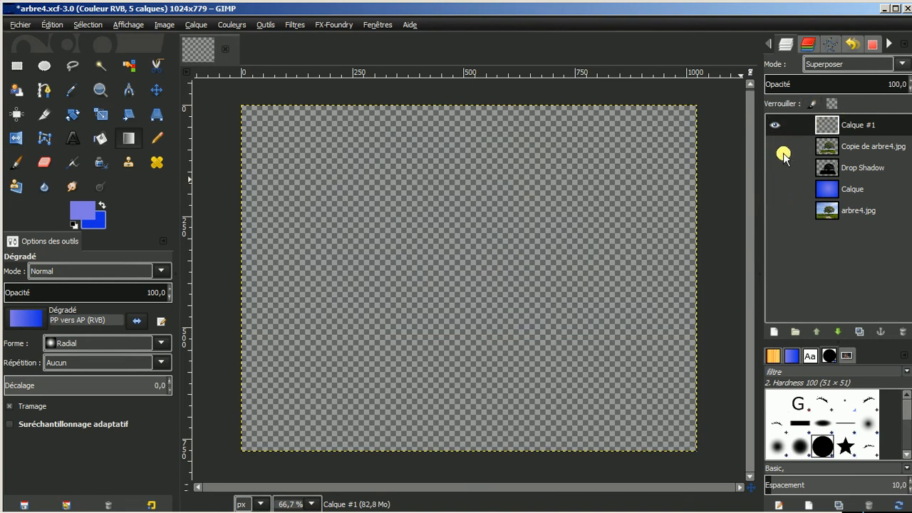
left_click(775, 168)
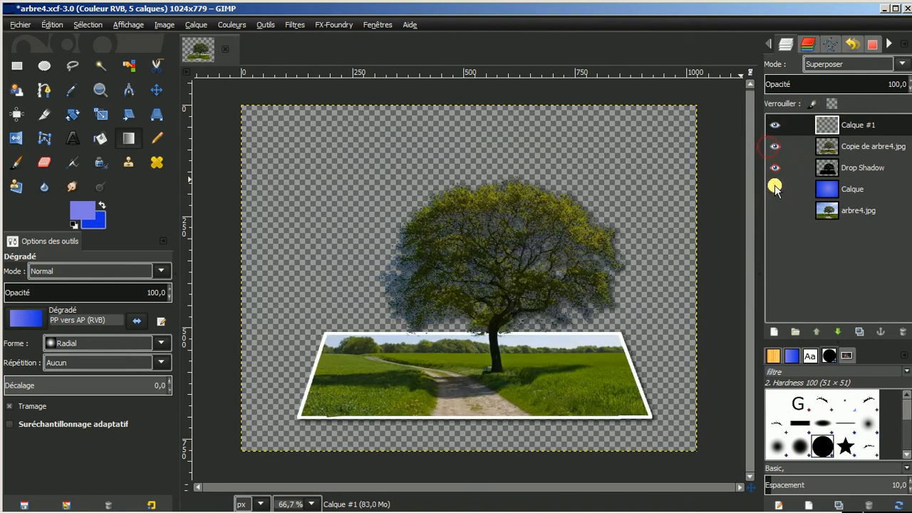
left_click(775, 188)
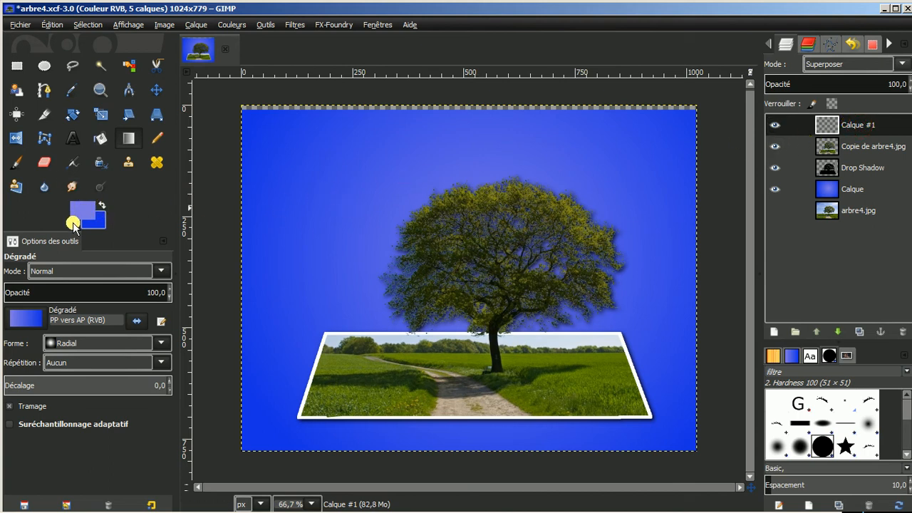
- Set the foreground colour to white and the background colour to black
left_click(74, 224)
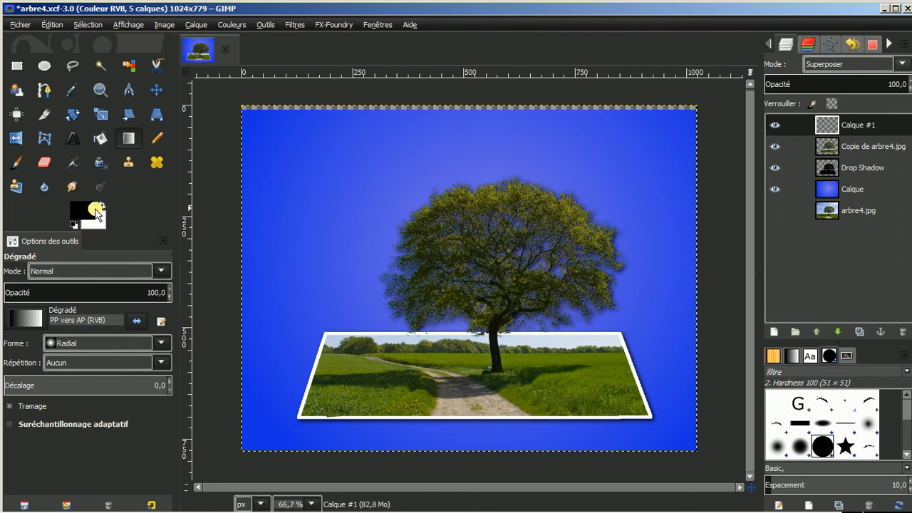
left_click(102, 206)
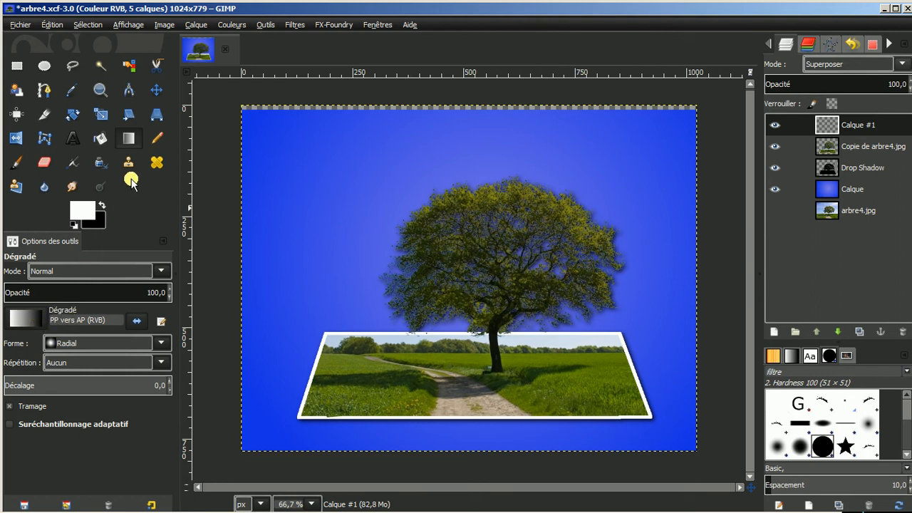
- Add small radial highlights across the tree's foliage on Calque #1 with the white PP vers Transparent gradient
left_click(27, 320)
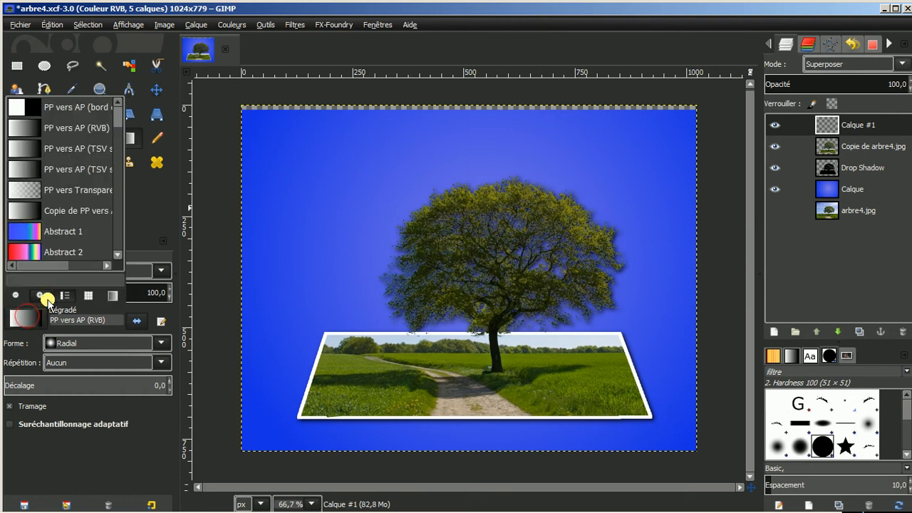
left_click(25, 191)
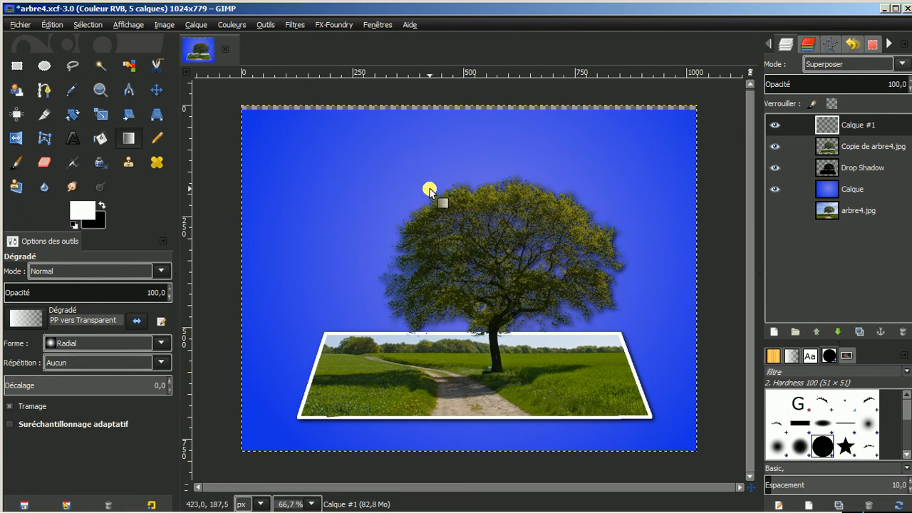
left_click_drag(432, 256, 432, 246)
left_click_drag(447, 208, 465, 204)
left_click_drag(528, 198, 537, 204)
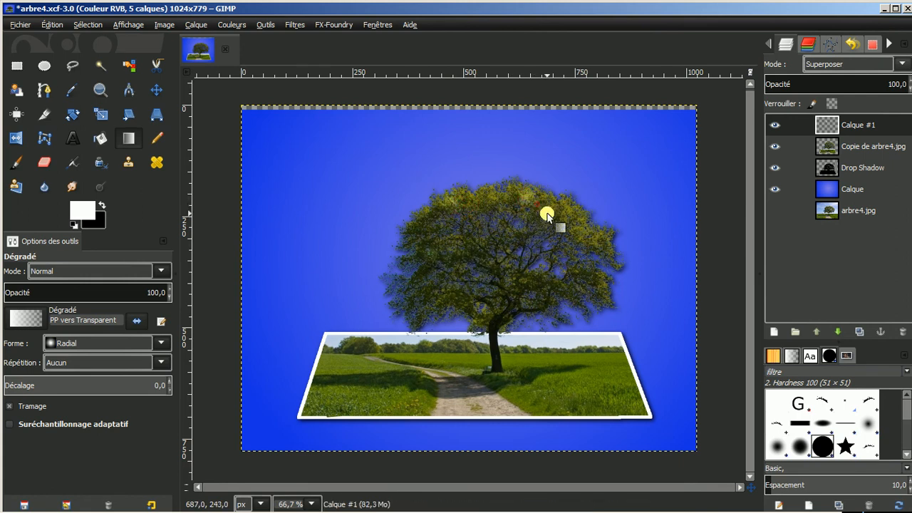
left_click_drag(444, 260, 431, 224)
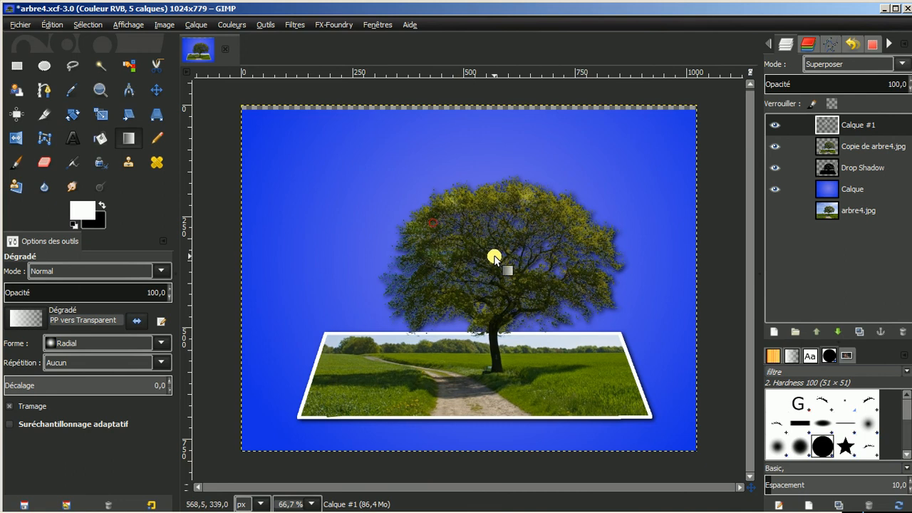
left_click_drag(538, 286, 552, 283)
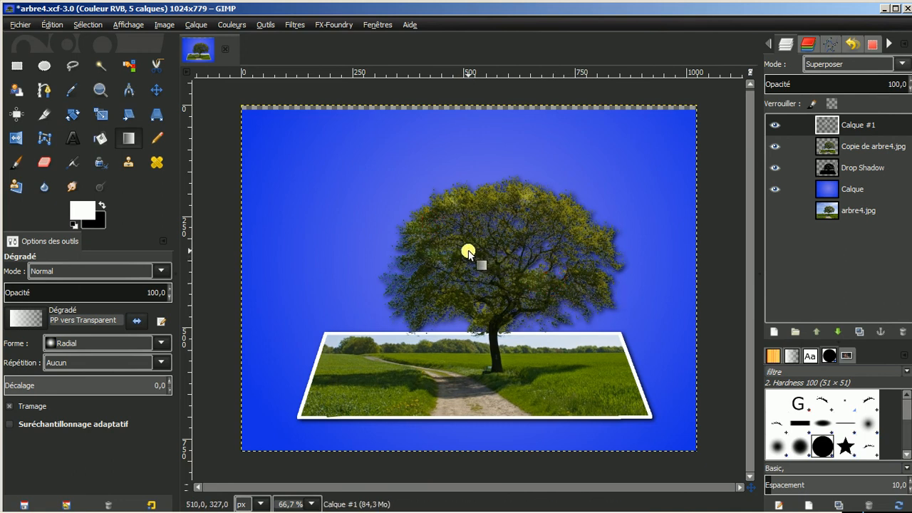
left_click_drag(468, 251, 485, 257)
left_click_drag(570, 218, 582, 232)
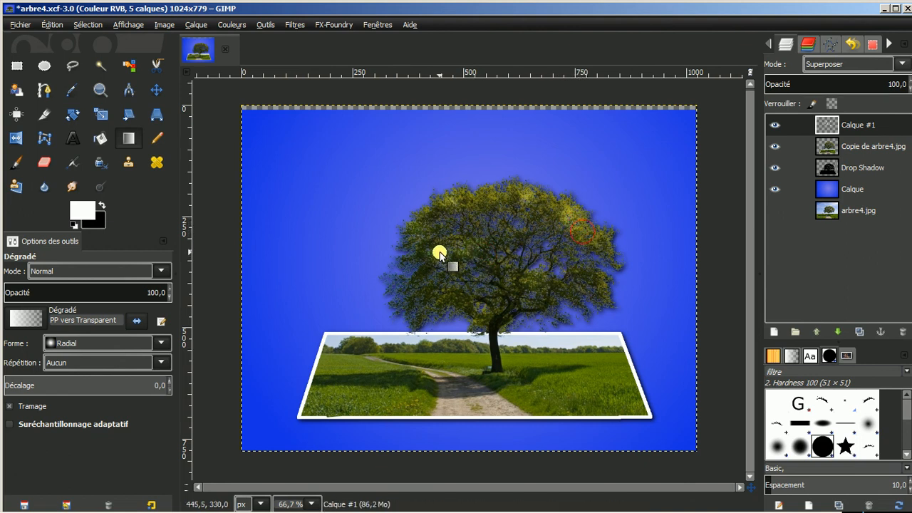
left_click_drag(429, 245, 437, 241)
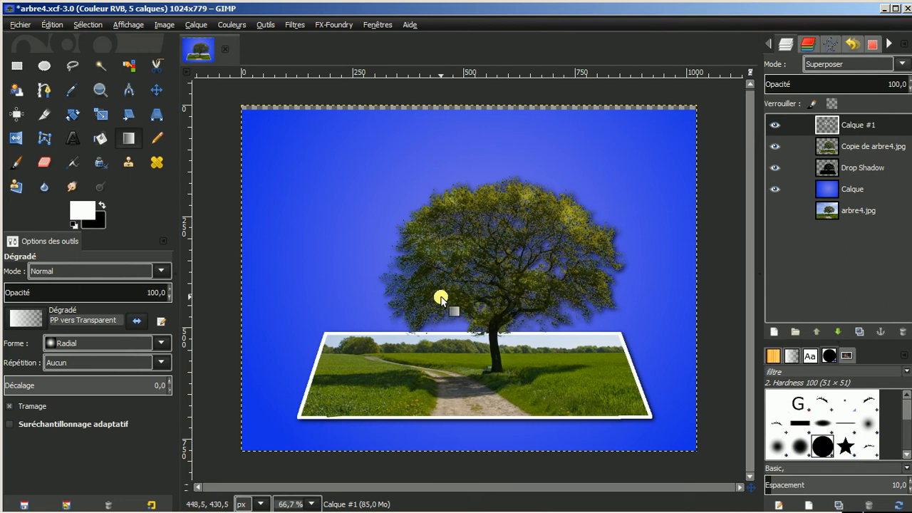
left_click_drag(419, 293, 435, 294)
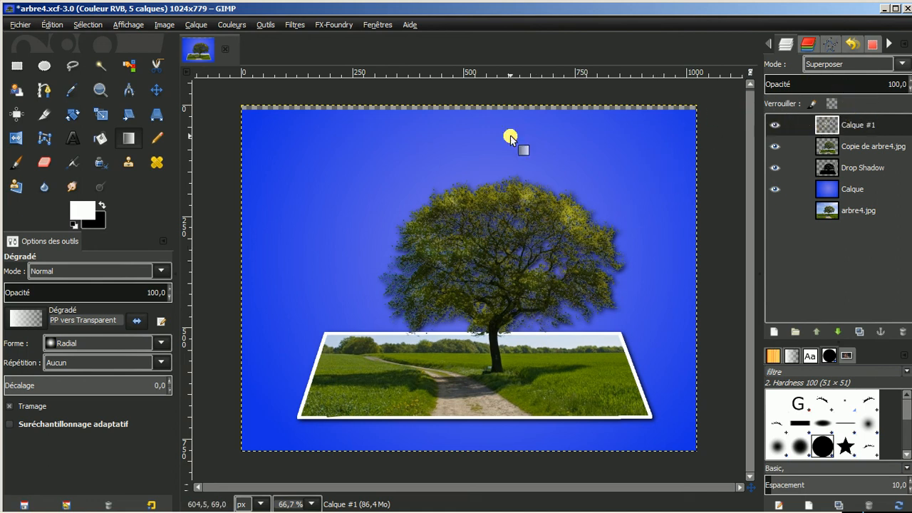
- Compare the image with and without Calque #1, and merge that layer down into the tree layer
left_click(775, 125)
left_click(775, 124)
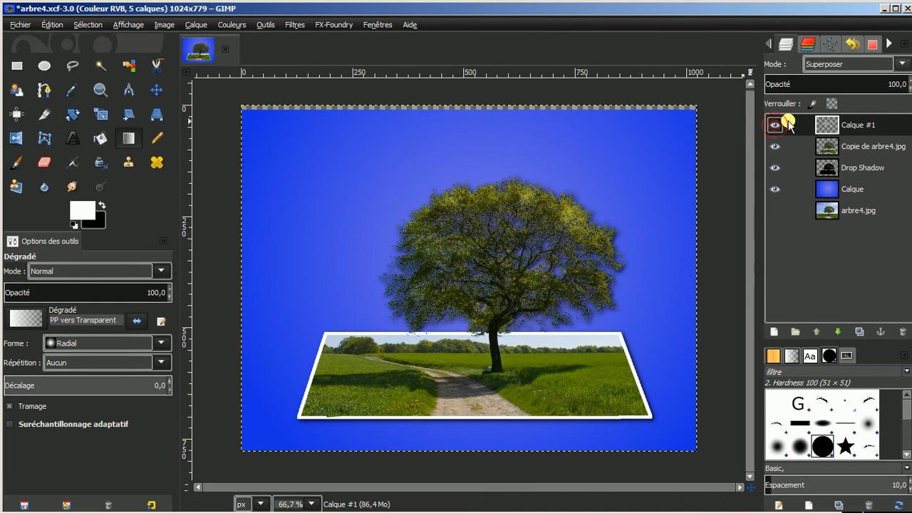
right_click(867, 126)
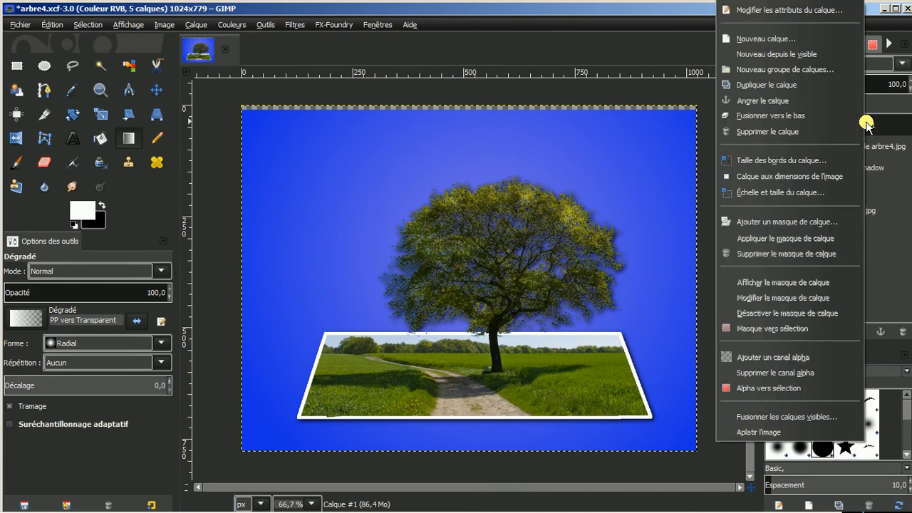
left_click(789, 117)
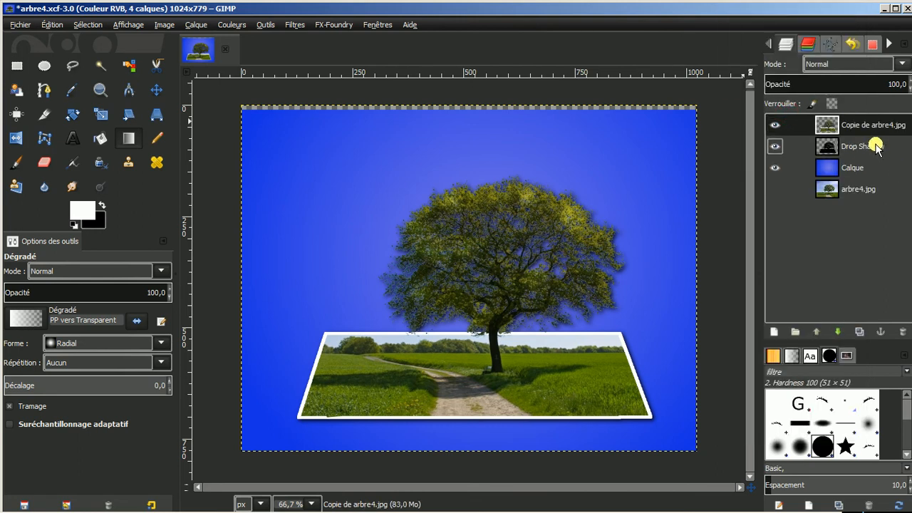
- Hide the Drop Shadow and Calque layers and bend the tree layer with Courber, lowering the middle of the Inférieure curve with automatic preview on
left_click(774, 146)
left_click(775, 167)
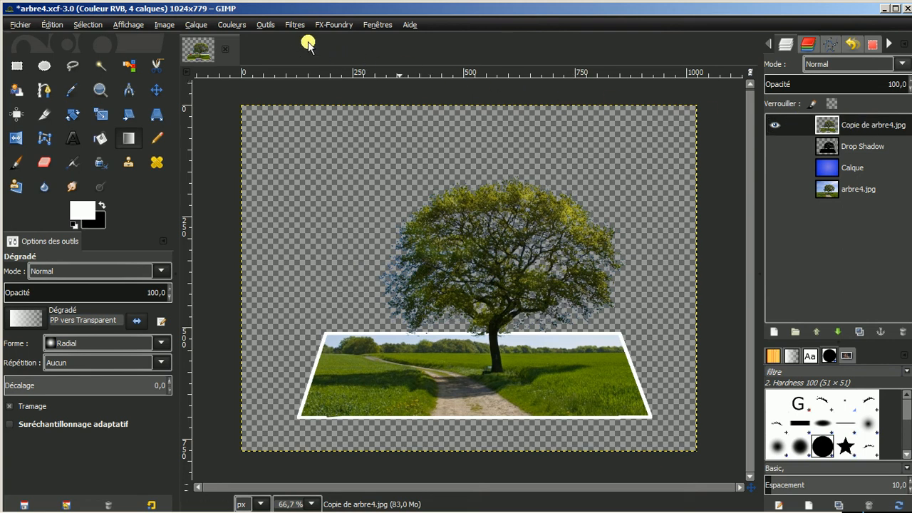
left_click(293, 25)
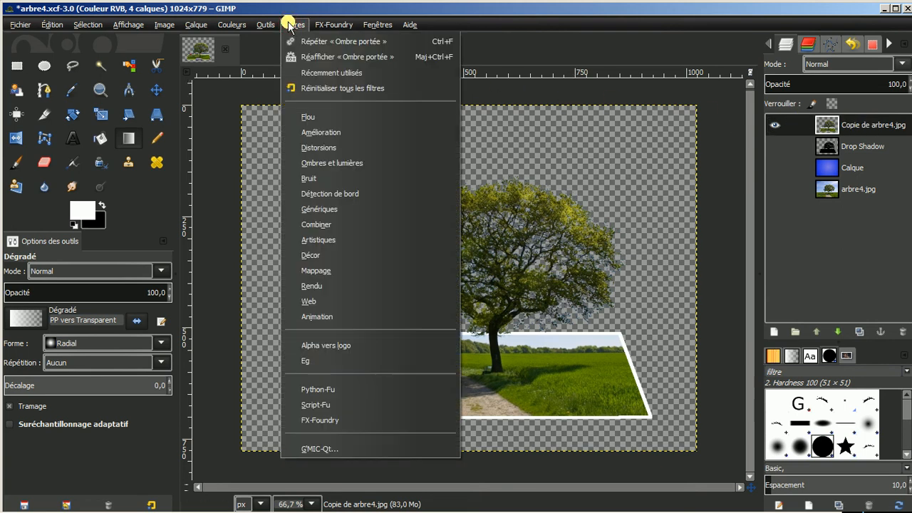
mouse_move(305, 149)
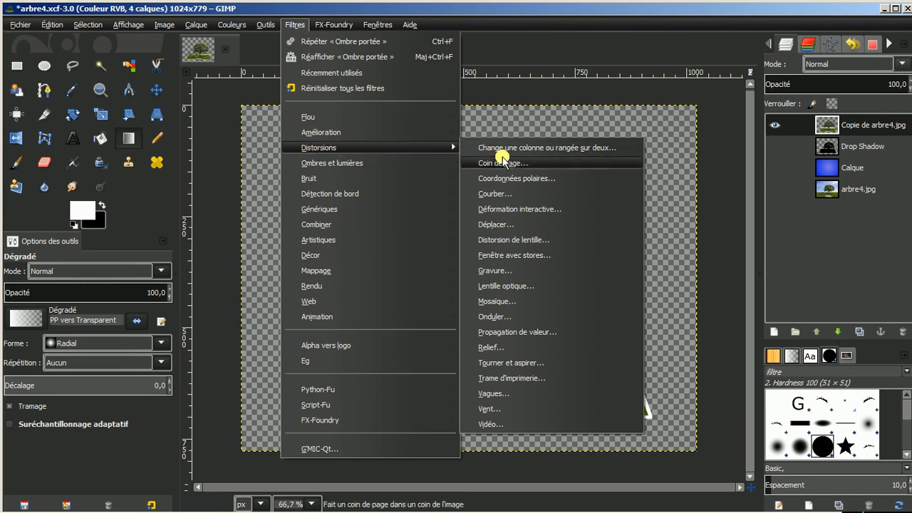
left_click(498, 195)
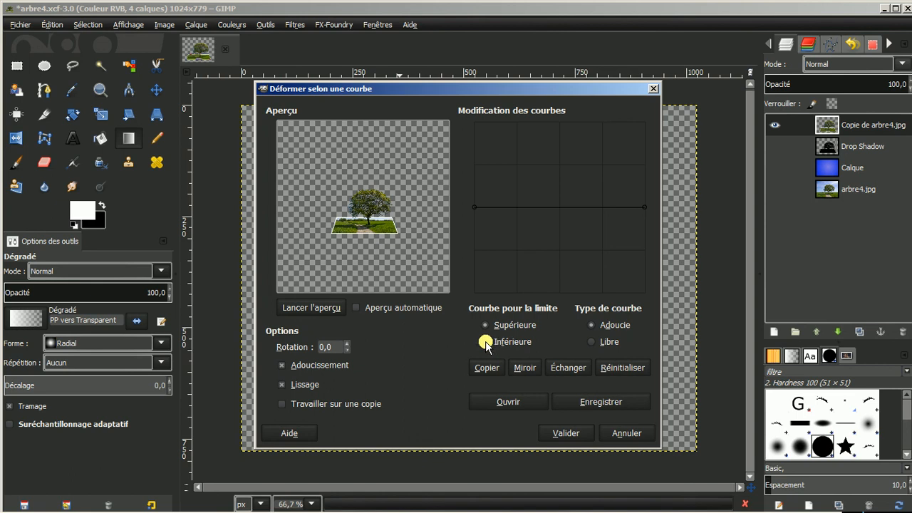
left_click(357, 308)
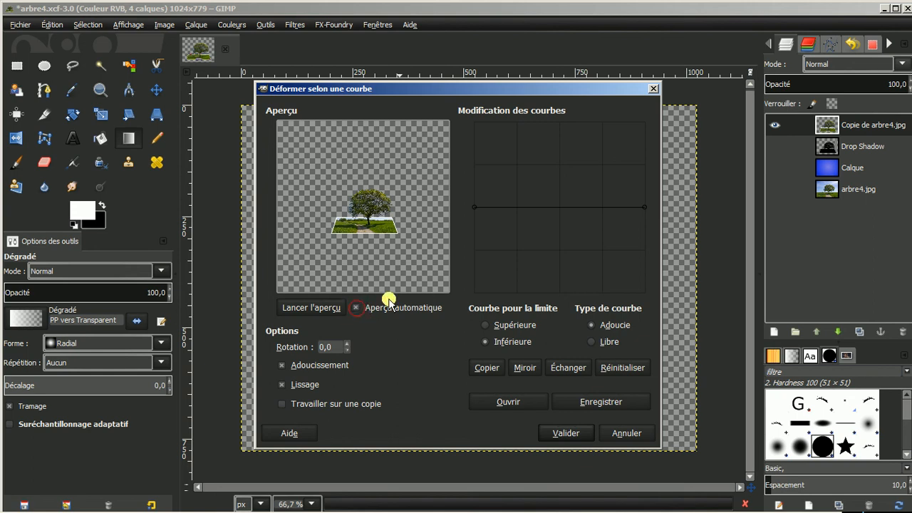
left_click(560, 208)
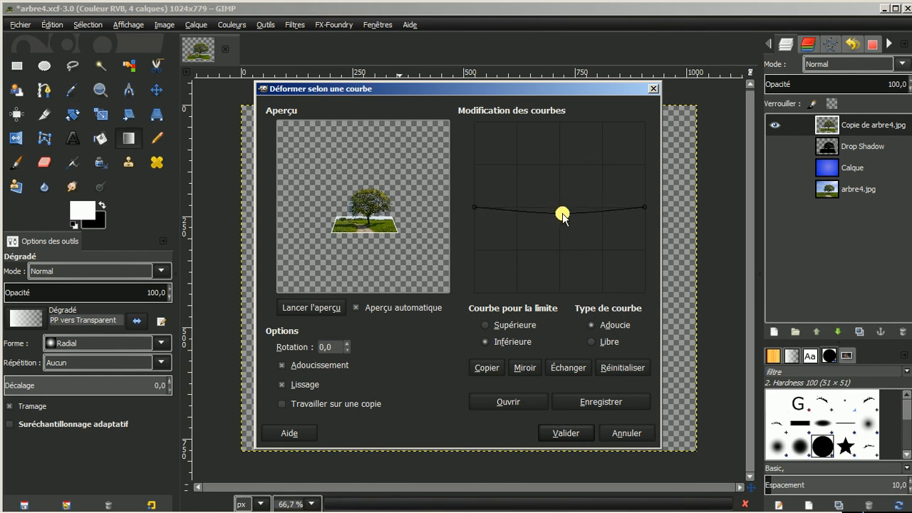
left_click_drag(561, 208, 562, 220)
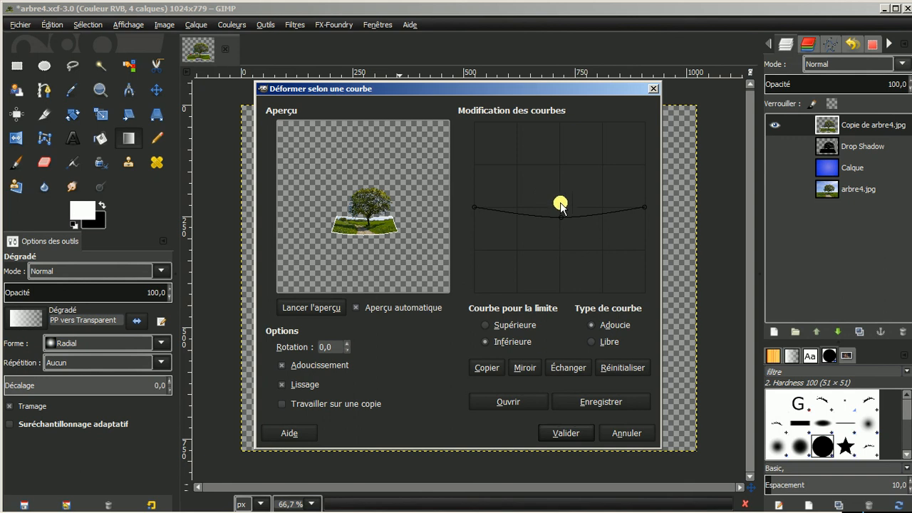
left_click(563, 433)
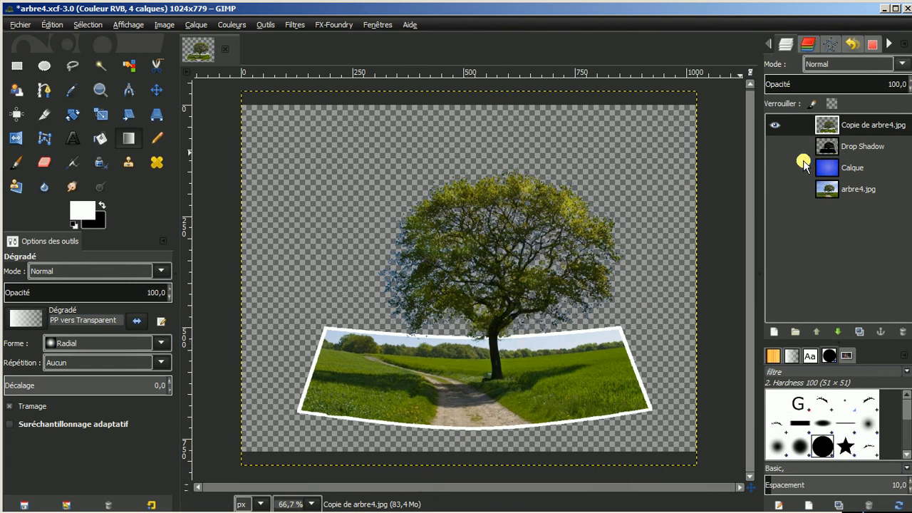
- Show the Drop Shadow and Calque layers again and merge the tree layer down into Drop Shadow
left_click(776, 146)
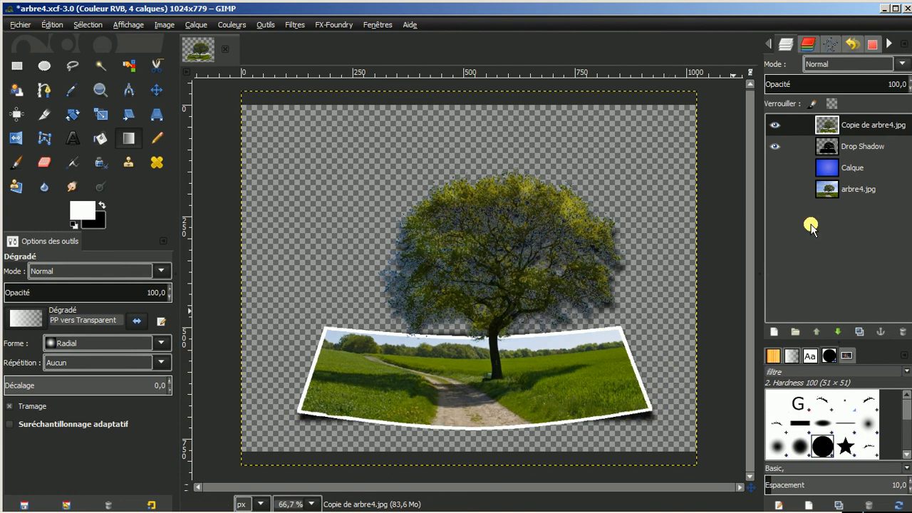
left_click(775, 167)
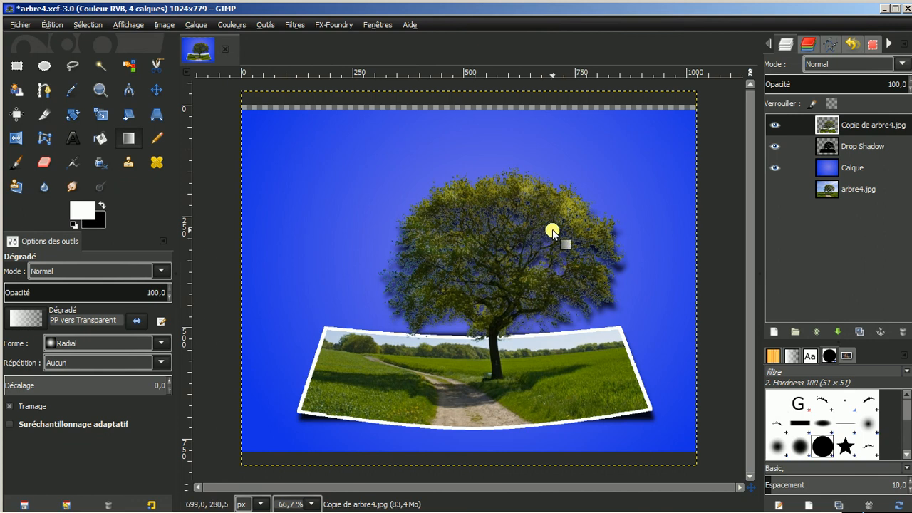
right_click(870, 125)
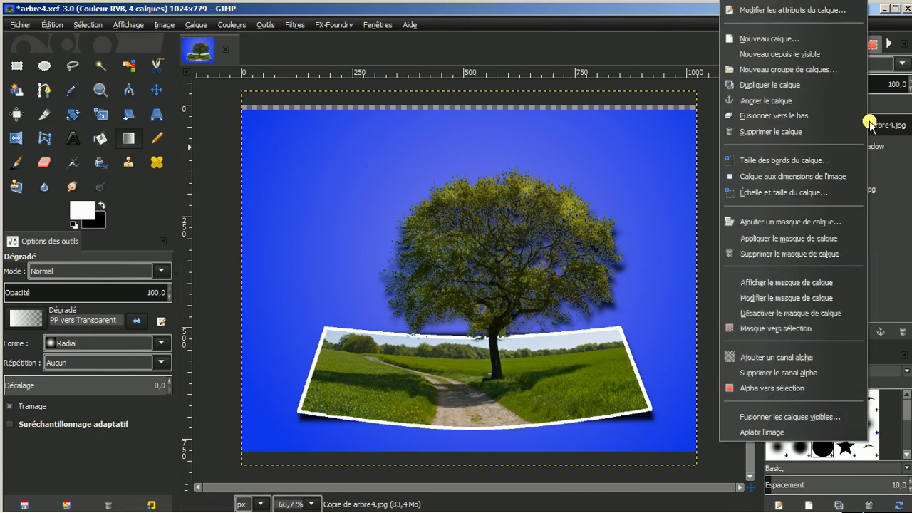
left_click(793, 117)
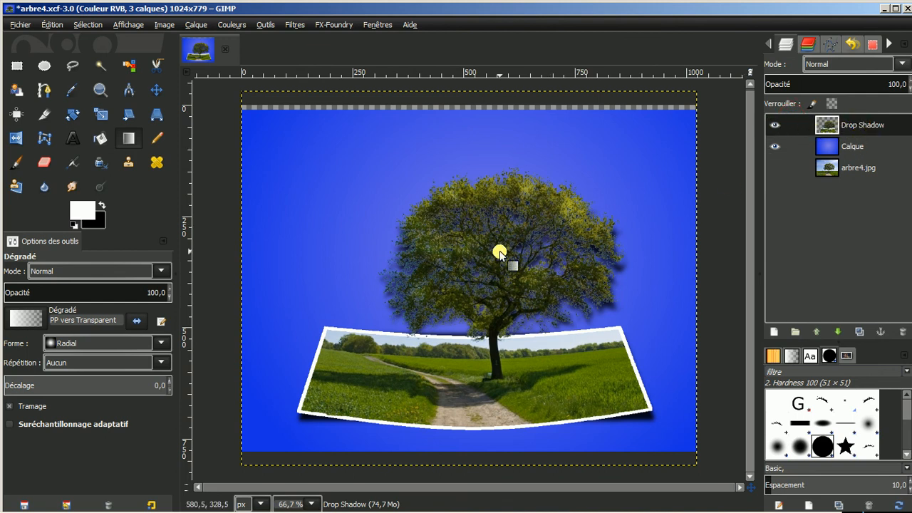
- Brighten the merged tree layer with Courbes by slightly raising a point in the highlights of the Valeur channel
left_click(229, 26)
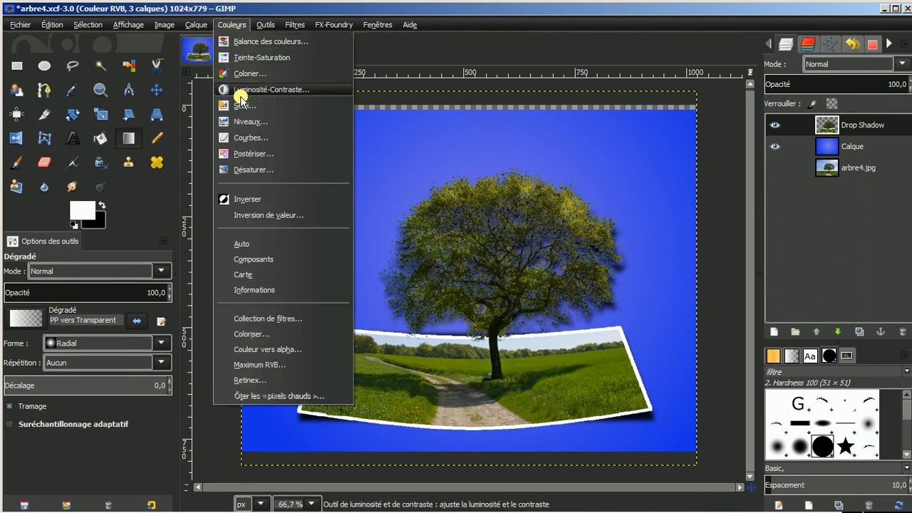
left_click(247, 137)
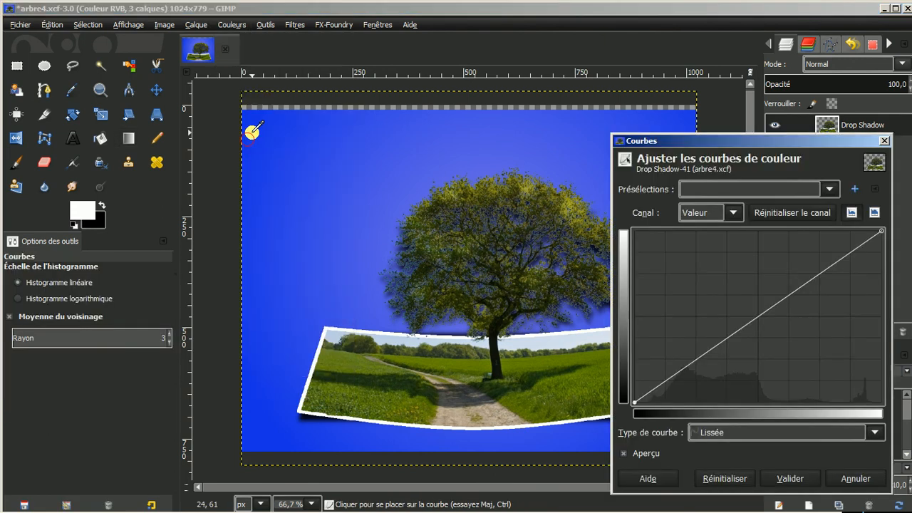
left_click_drag(806, 145, 243, 81)
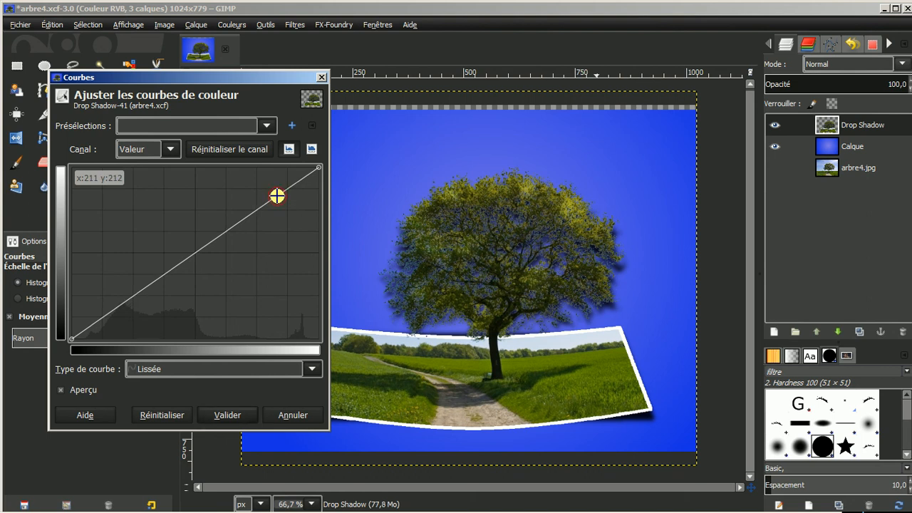
mouse_move(276, 195)
left_mouse_down()
mouse_move(258, 177)
mouse_move(270, 184)
left_mouse_up()
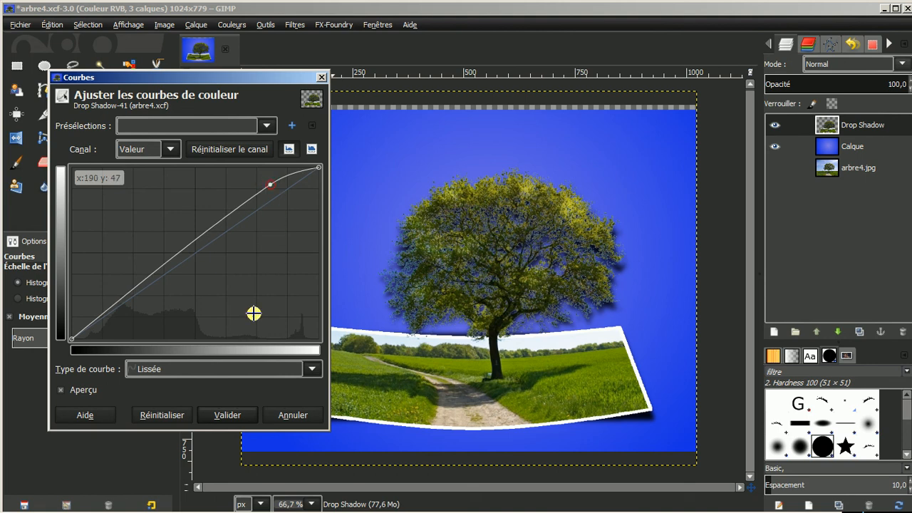
left_click(219, 414)
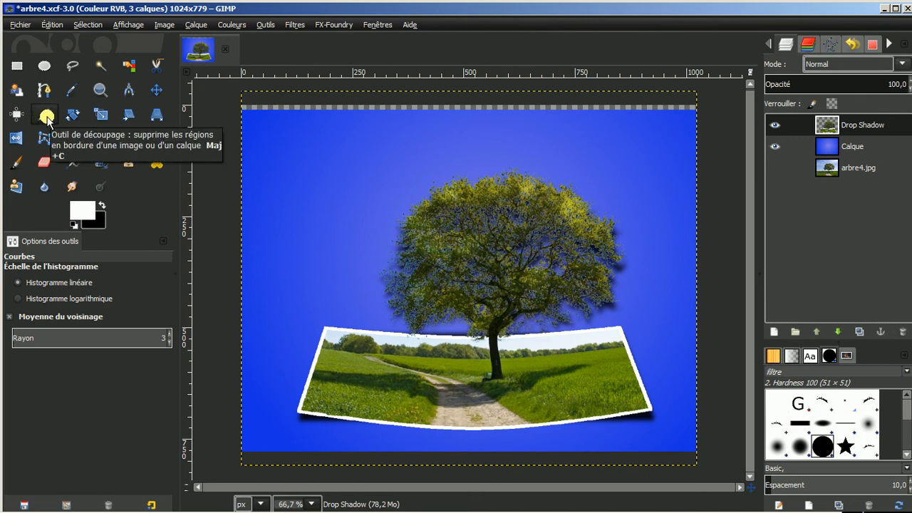
- Crop the image to 966 × 679 px around the tree and field, removing the empty strip above the blue background
left_click(46, 117)
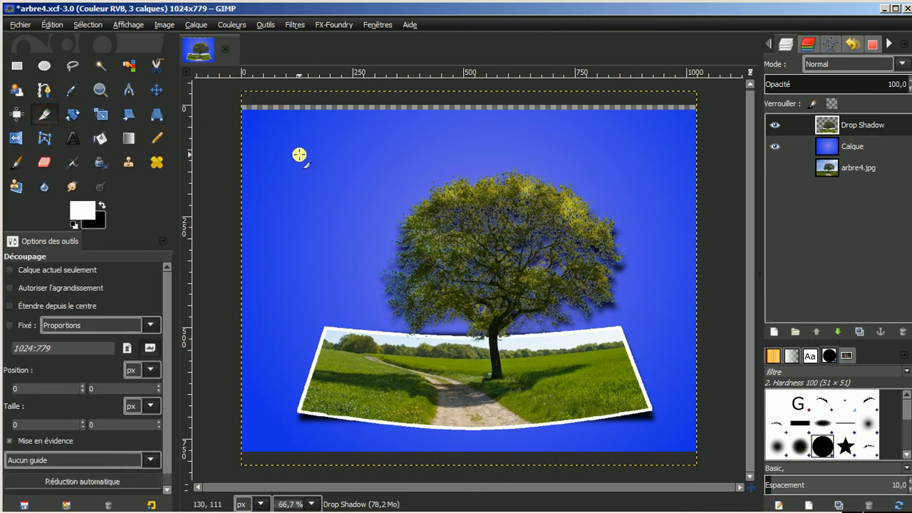
left_click_drag(256, 127, 686, 443)
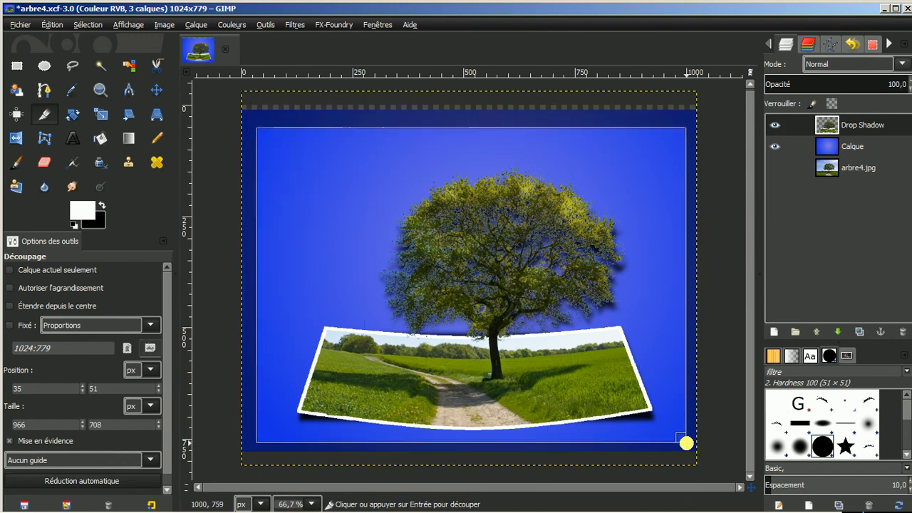
mouse_move(482, 149)
left_mouse_down()
mouse_move(489, 138)
mouse_move(484, 177)
mouse_move(484, 161)
left_mouse_up()
left_click_drag(282, 311, 279, 309)
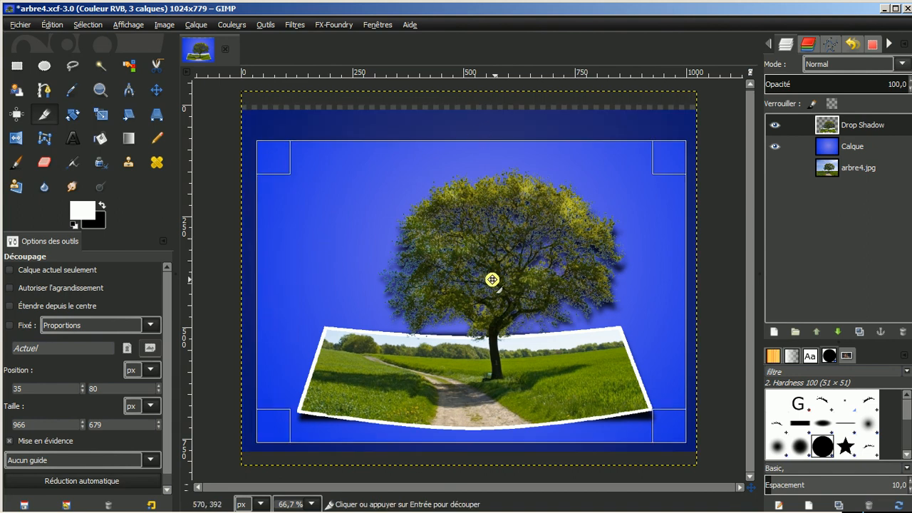
left_click(505, 278)
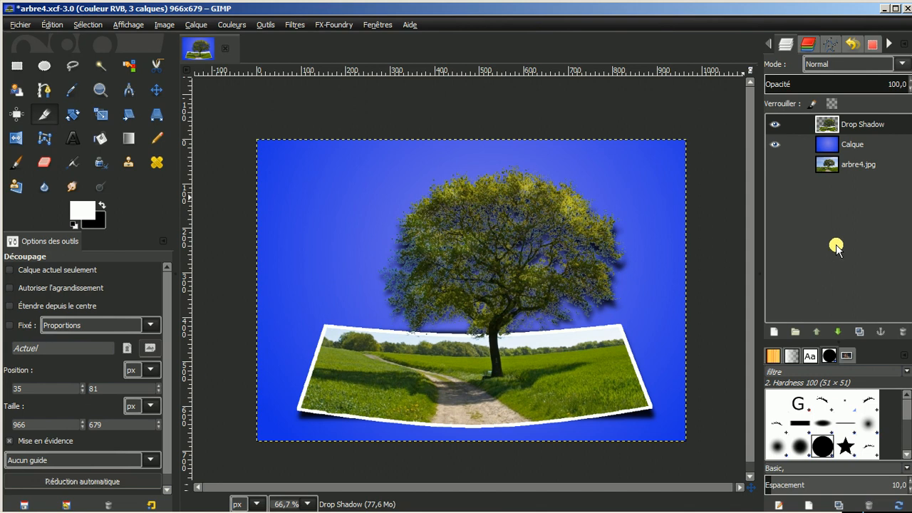
- Hide the blue Calque layer to inspect the tree on transparency, show it again and make it the active layer
left_click(774, 144)
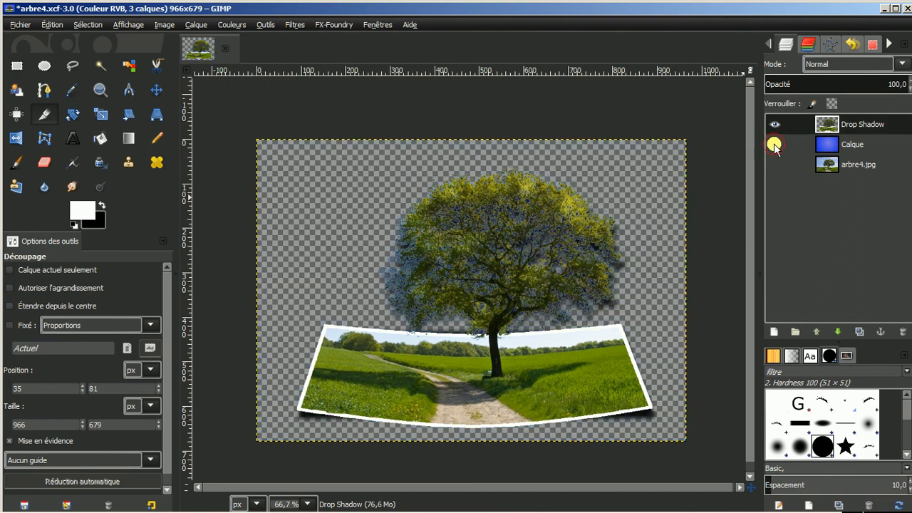
left_click(775, 145)
left_click(866, 144)
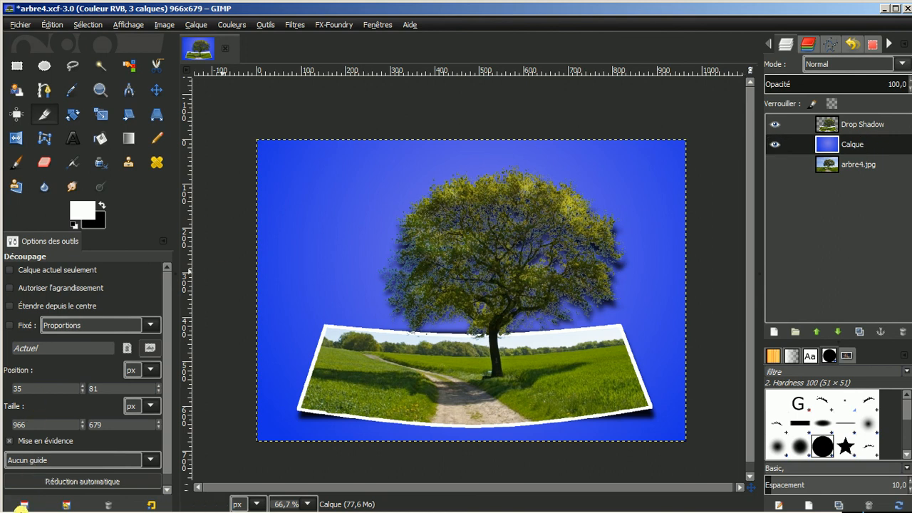
mouse_move(21, 509)
left_click(189, 498)
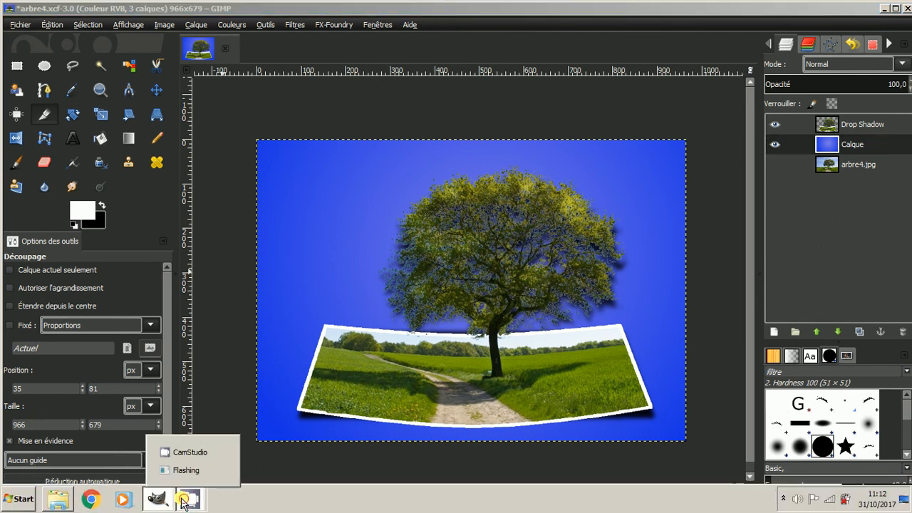